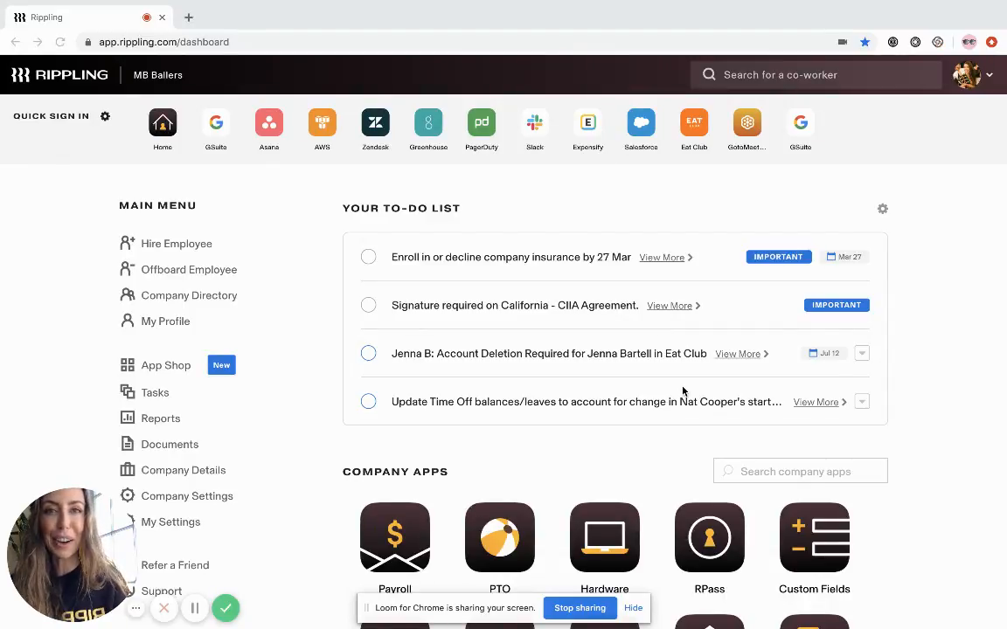
# - Look through the dashboard's to-do list and the full set of company apps
pyautogui.scroll(-1, 683, 390)
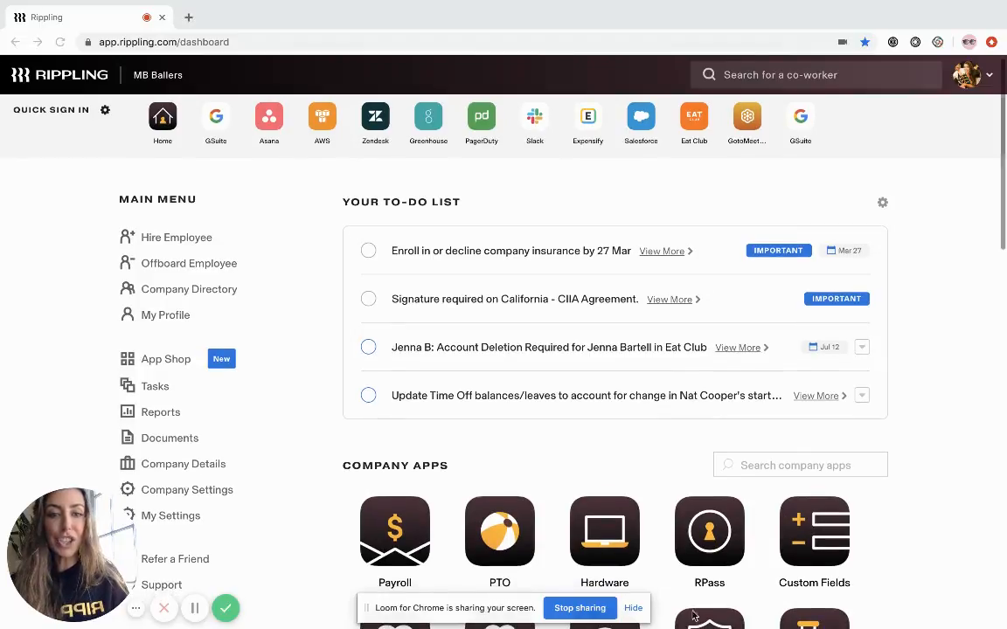
pyautogui.click(633, 608)
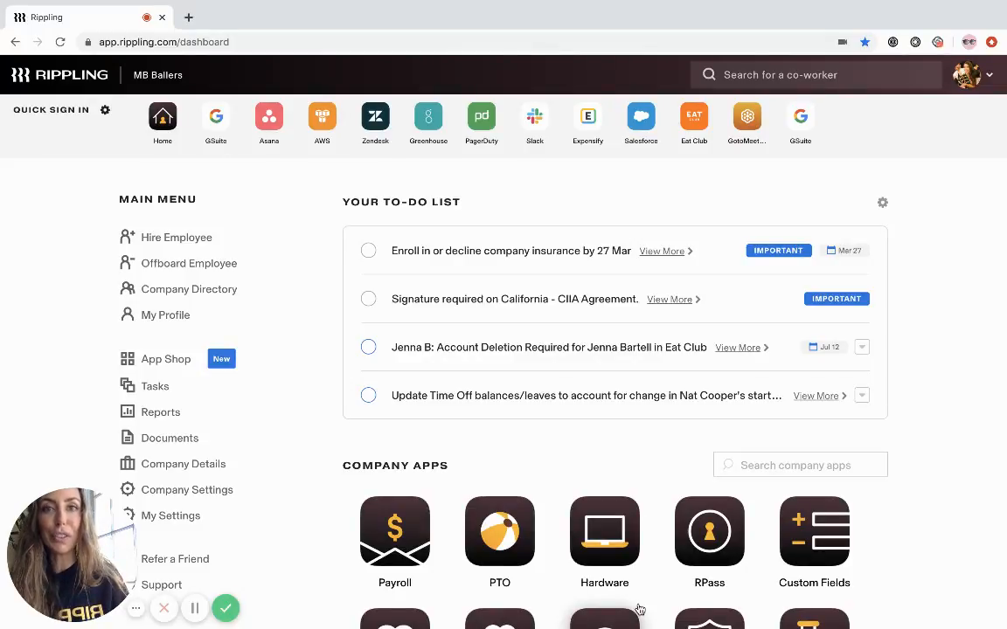
pyautogui.scroll(-1, 640, 610)
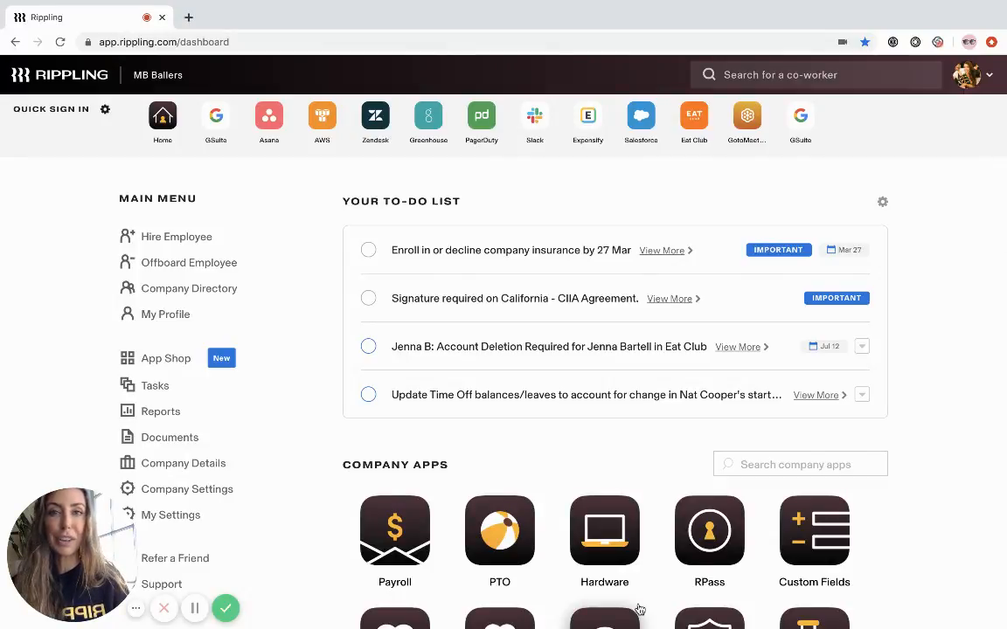
pyautogui.scroll(-3, 640, 610)
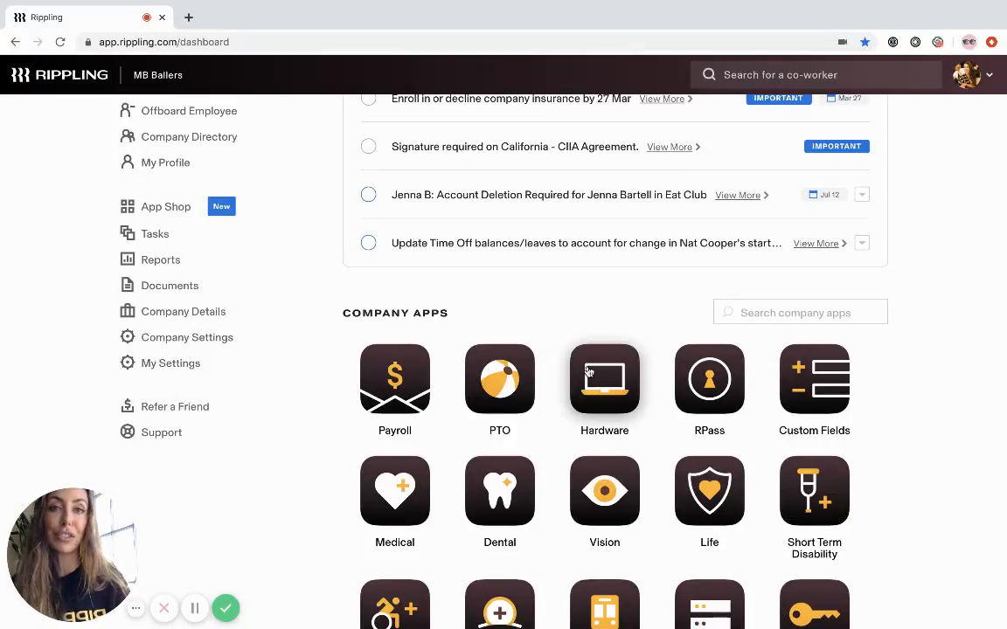
pyautogui.scroll(-5, 588, 372)
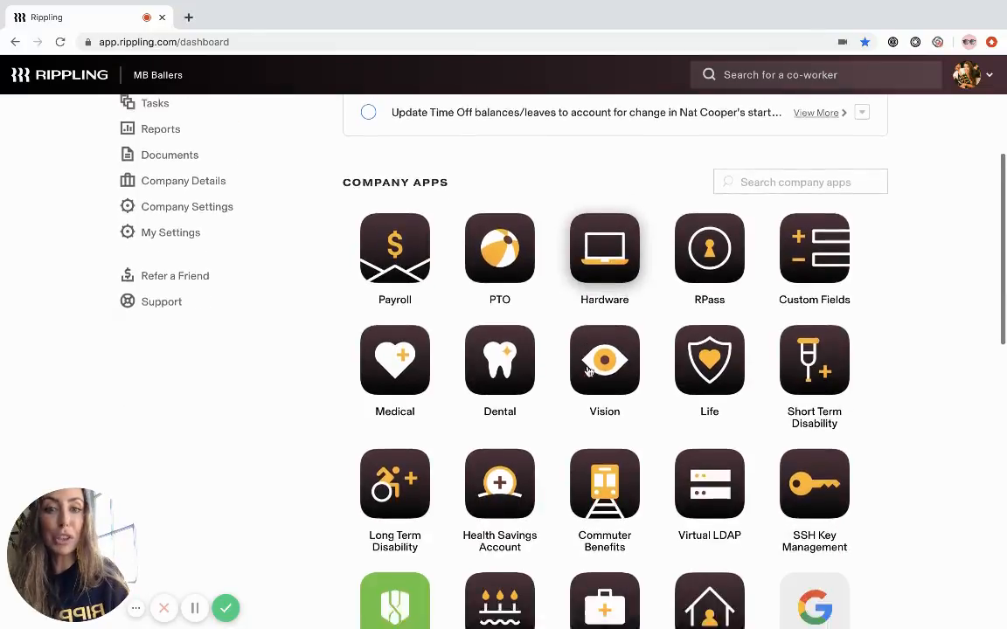
pyautogui.scroll(-4, 588, 371)
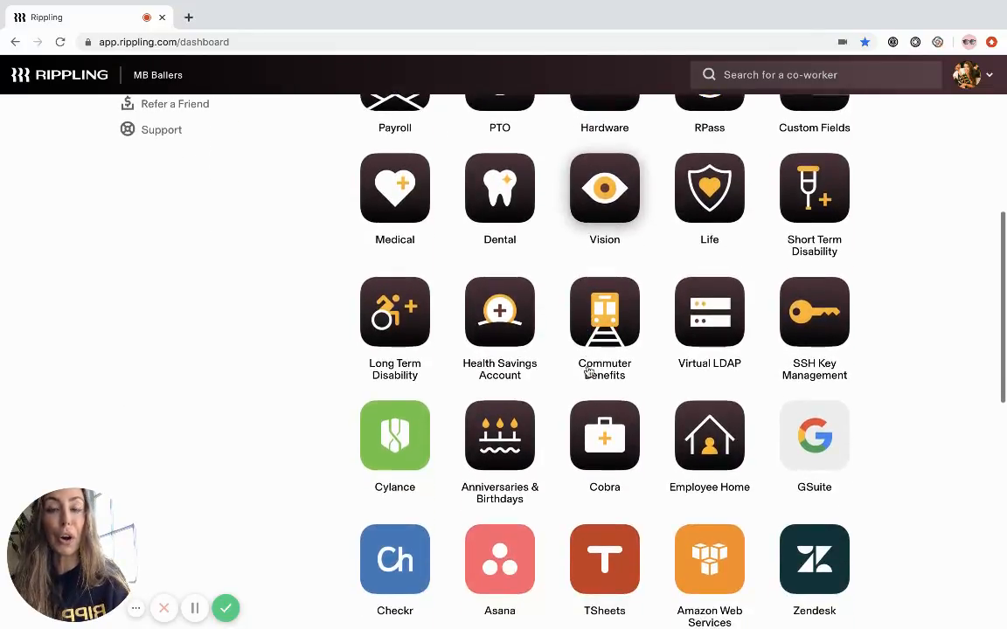
pyautogui.scroll(-1, 588, 372)
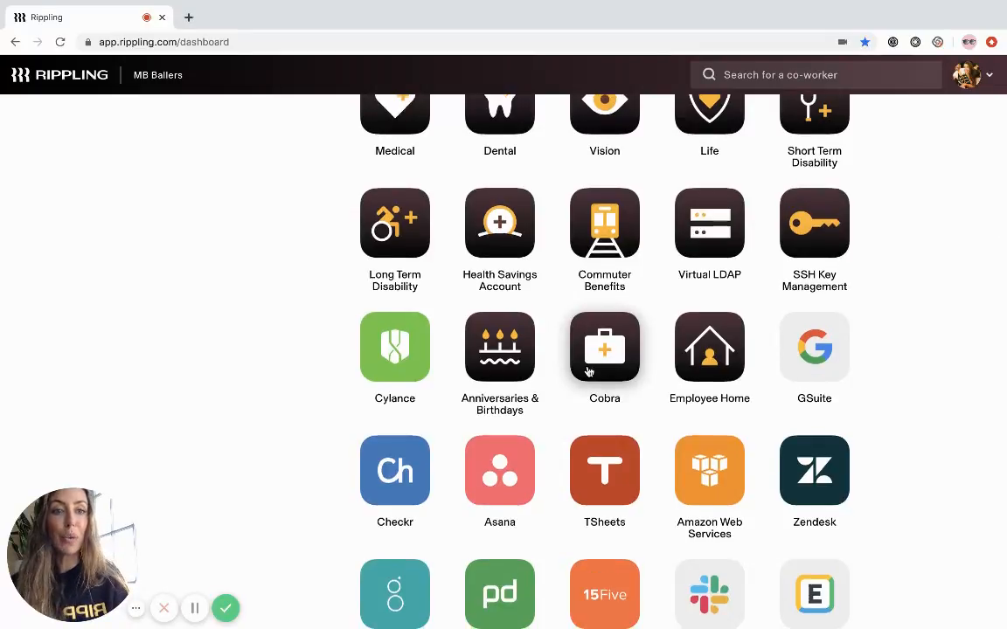
pyautogui.scroll(-1, 588, 372)
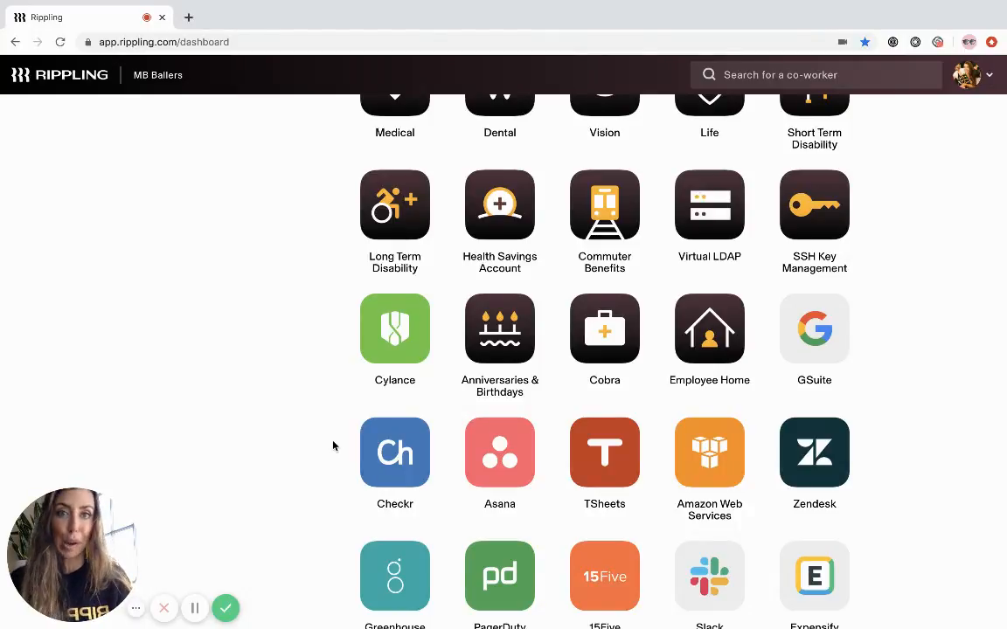
pyautogui.scroll(4, 332, 446)
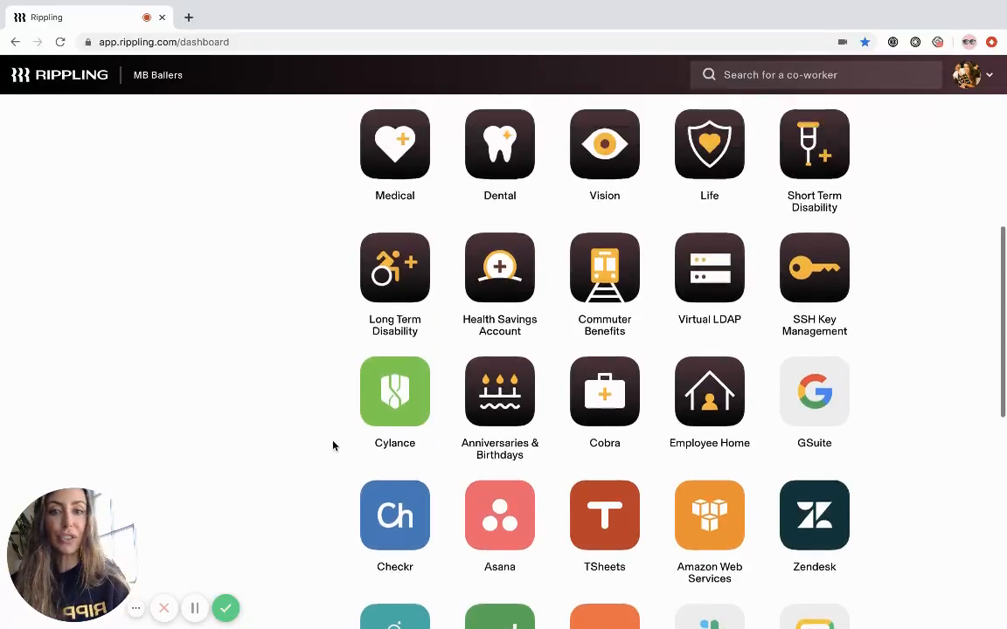
pyautogui.scroll(6, 332, 445)
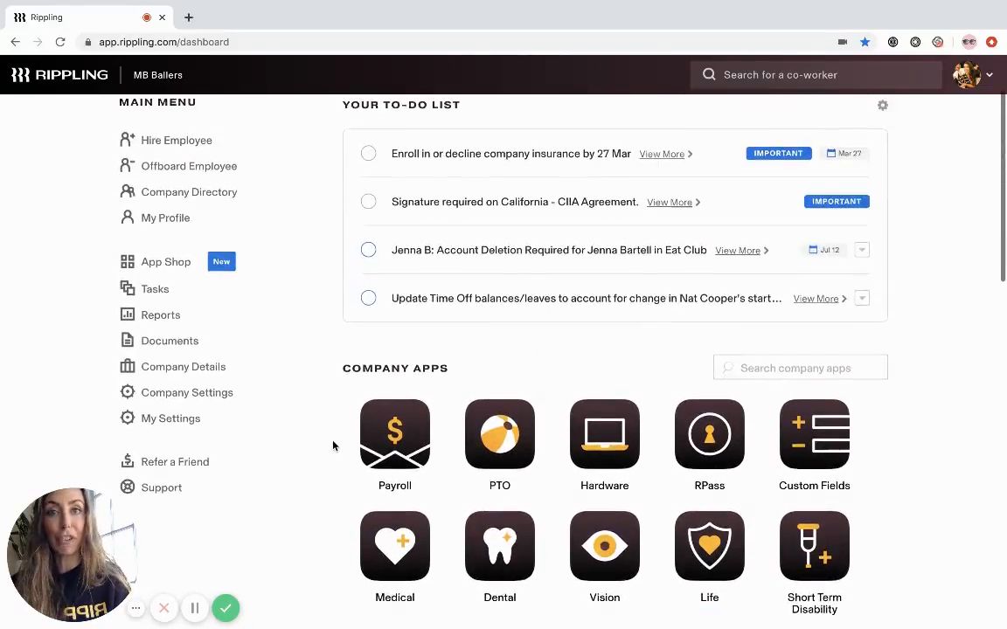
# - Open the company's document templates and review the offer letter, severance and other agreement templates
pyautogui.click(168, 384)
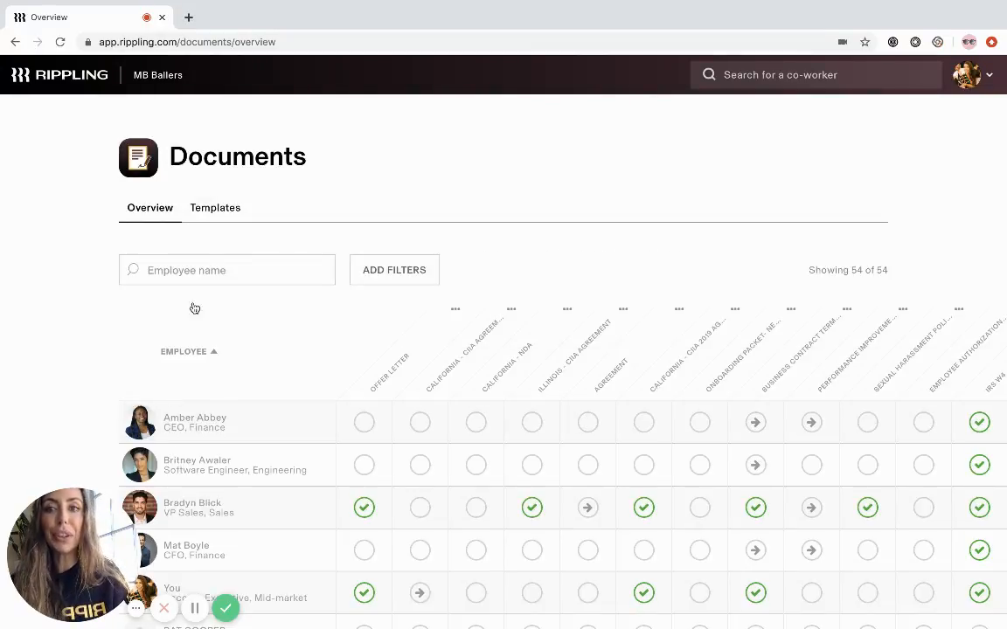
pyautogui.click(212, 215)
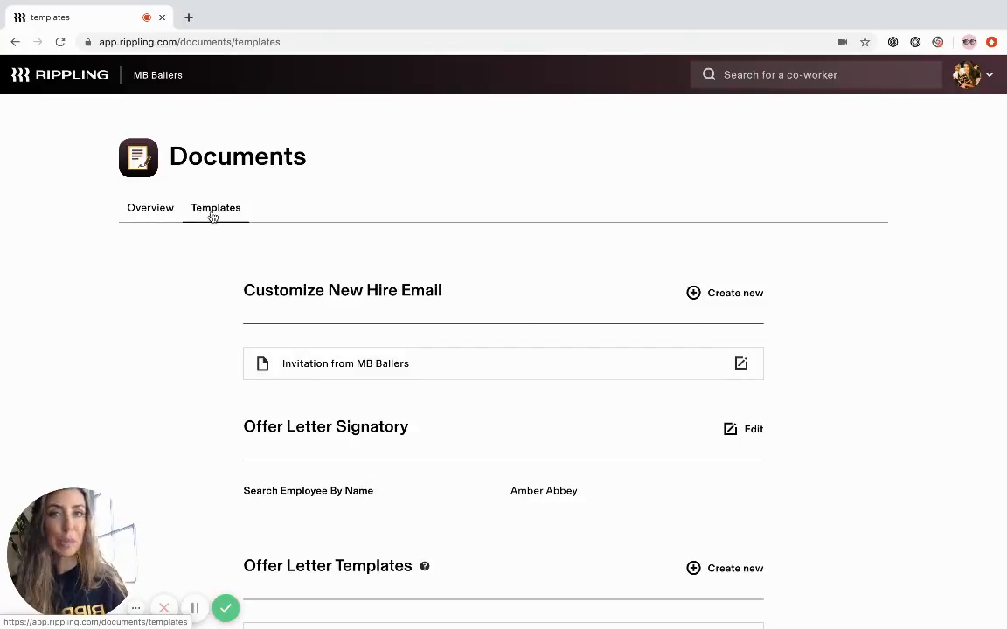
pyautogui.scroll(-4, 212, 216)
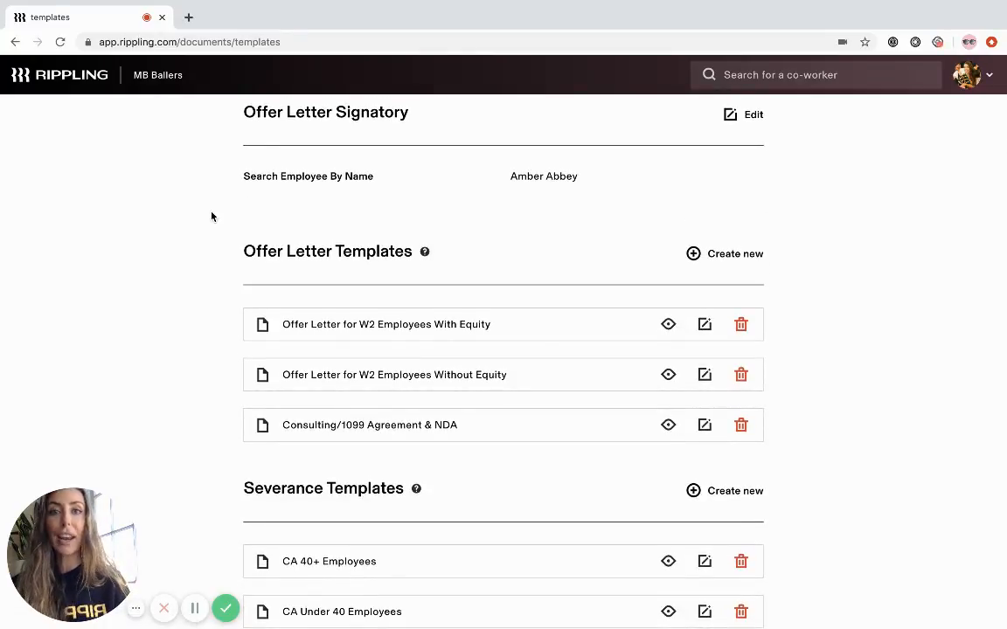
pyautogui.scroll(-5, 212, 216)
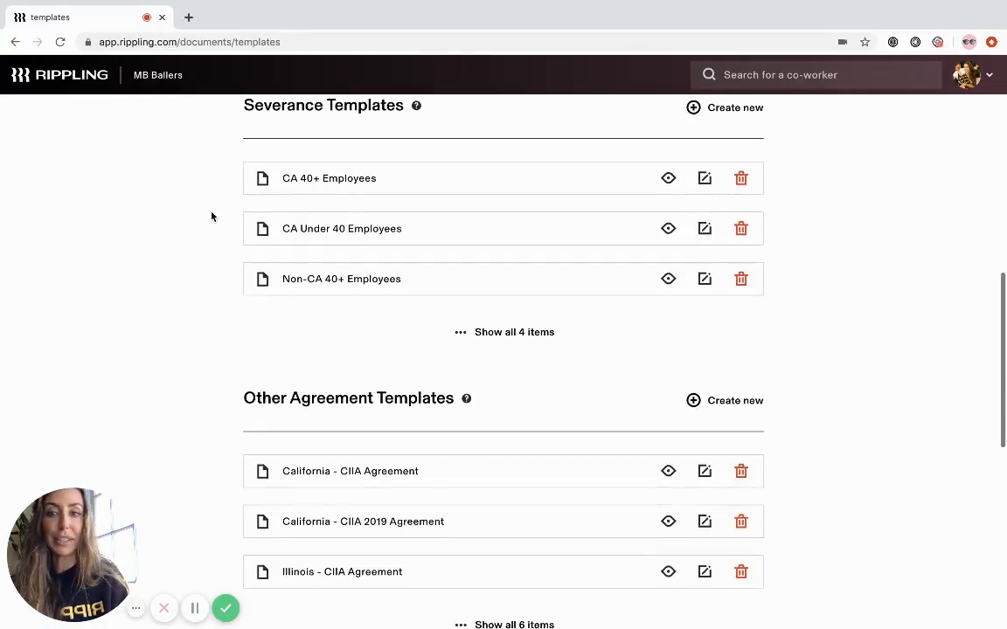
pyautogui.scroll(1, 212, 216)
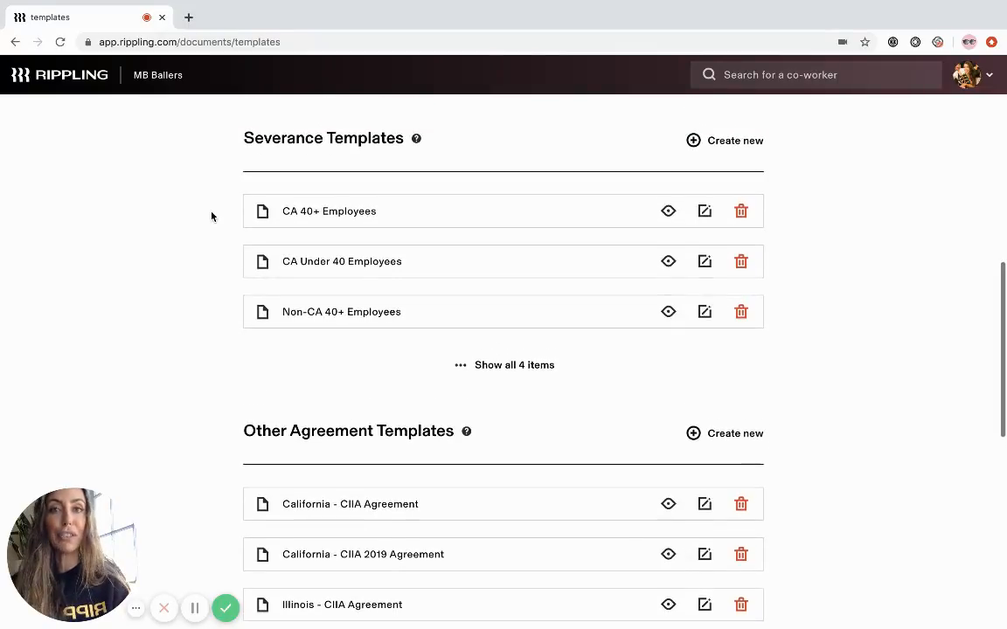
pyautogui.scroll(3, 211, 216)
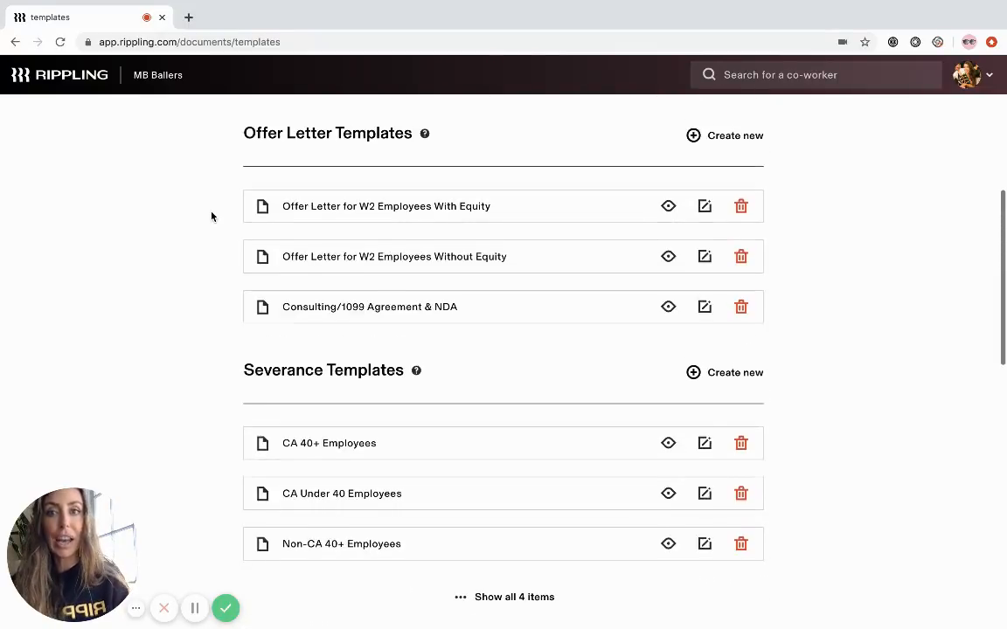
# - Open the Offer Letter for W2 Employees Without Equity template for editing and examine its variables, including Start date and Compensation
pyautogui.click(705, 256)
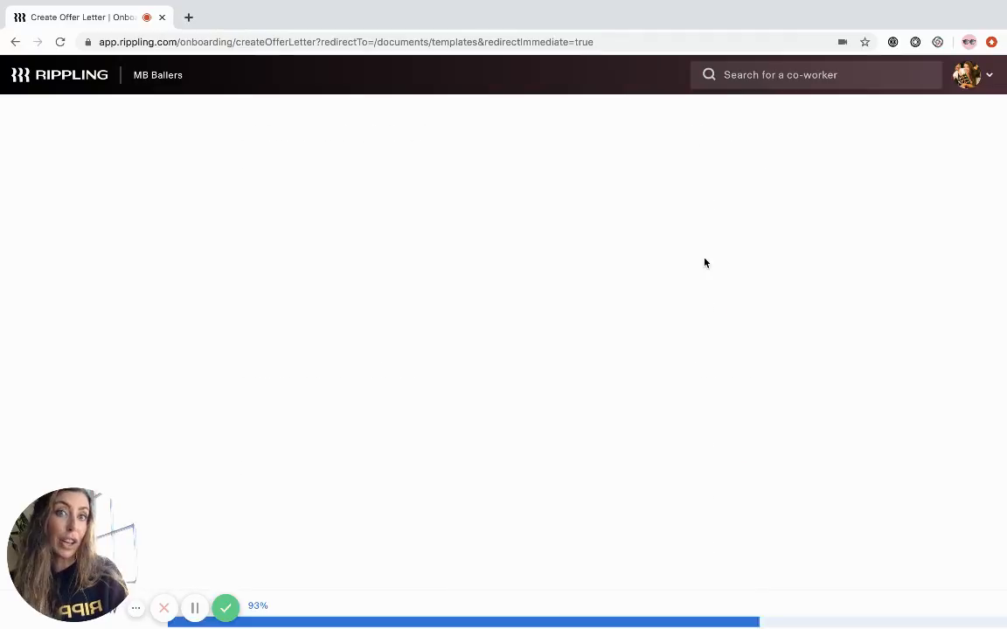
pyautogui.scroll(-2, 625, 348)
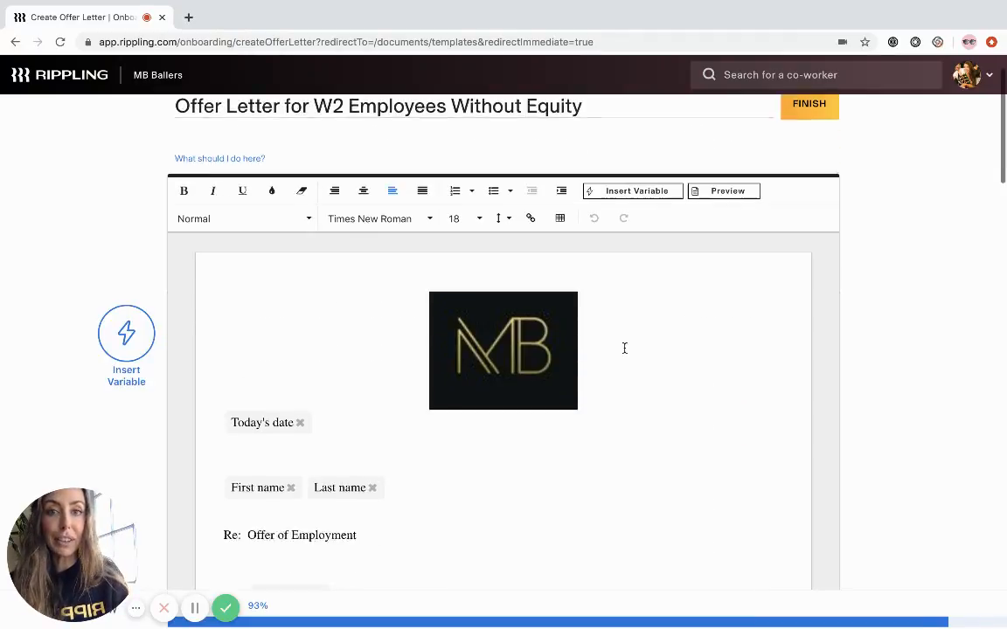
pyautogui.scroll(-3, 624, 348)
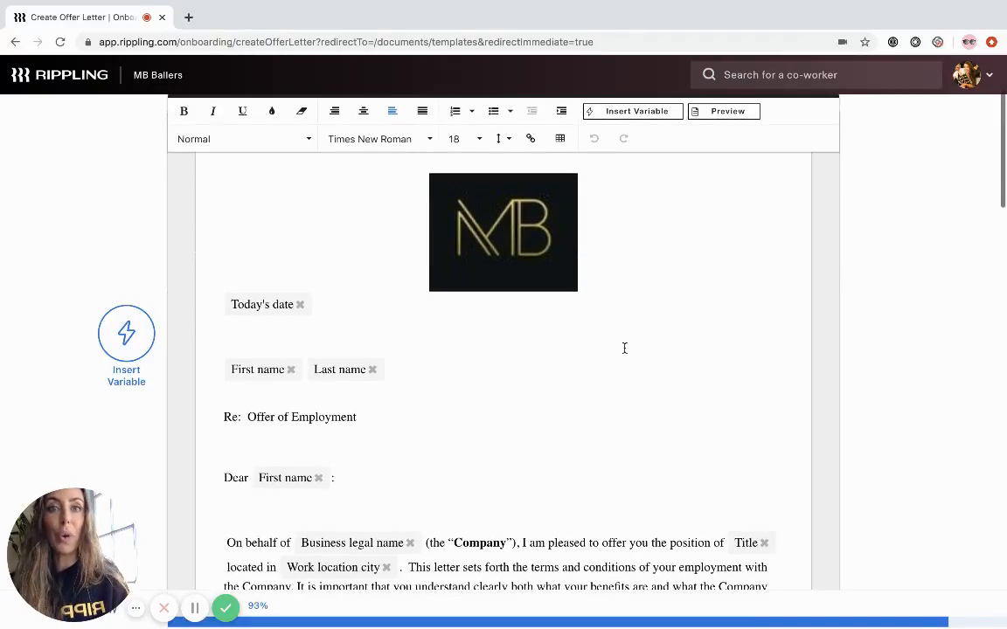
pyautogui.scroll(-2, 353, 341)
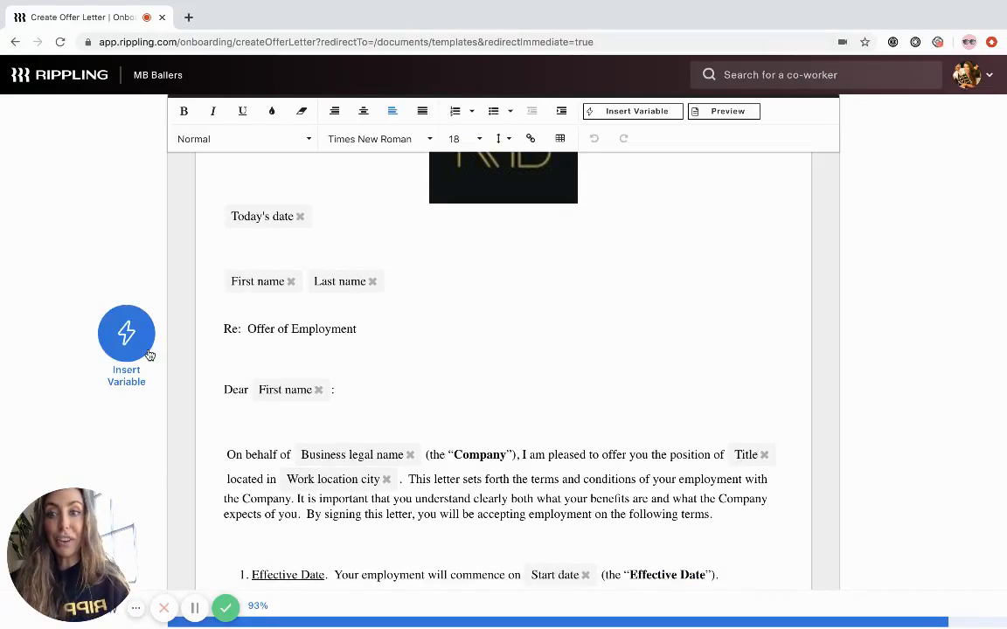
pyautogui.scroll(-3, 392, 352)
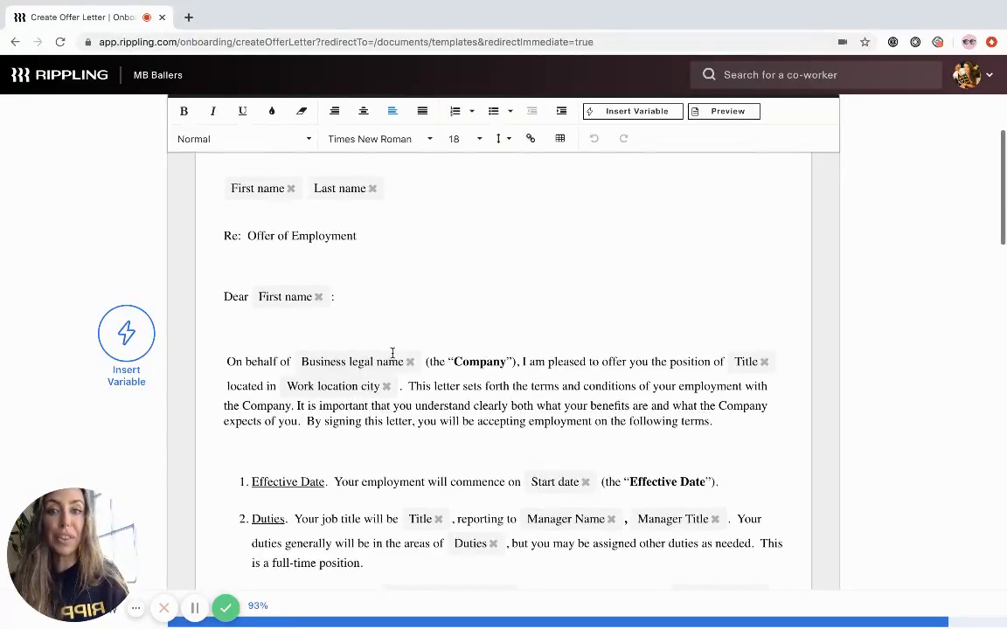
pyautogui.scroll(-2, 392, 352)
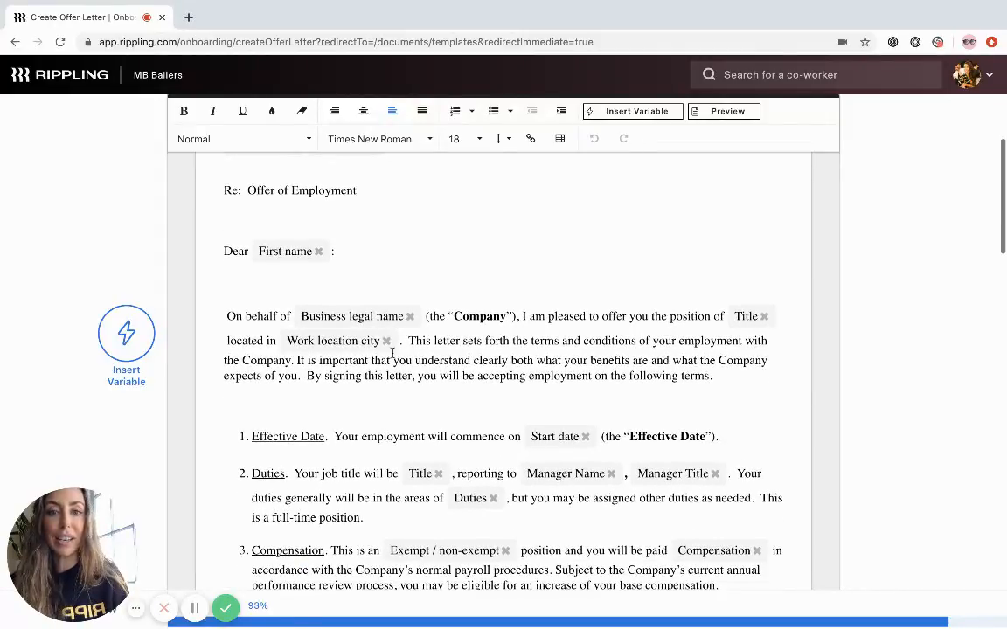
pyautogui.scroll(-2, 394, 359)
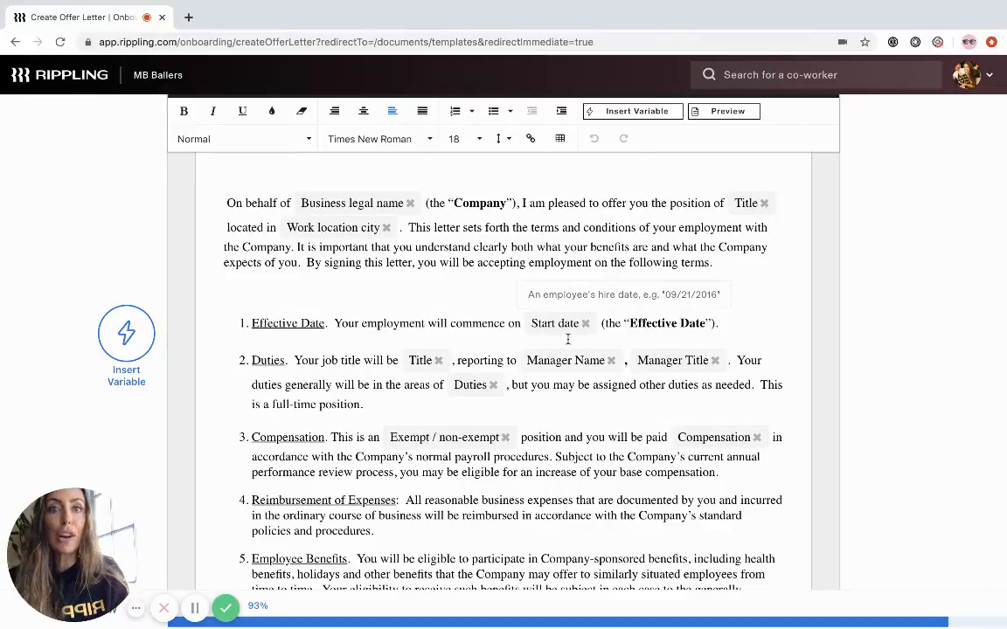
pyautogui.moveTo(690, 440)
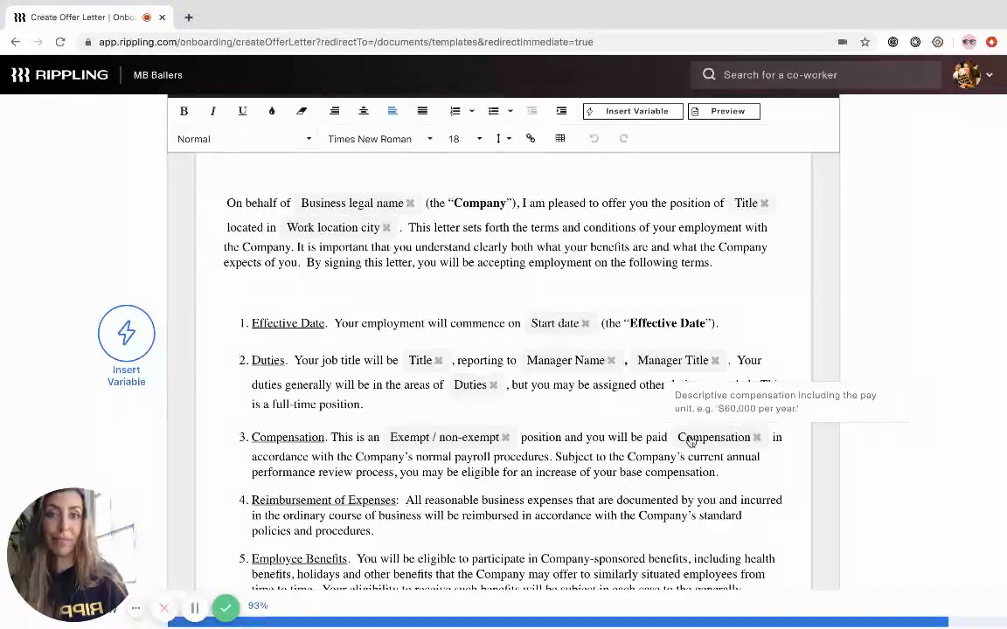
pyautogui.moveTo(544, 327)
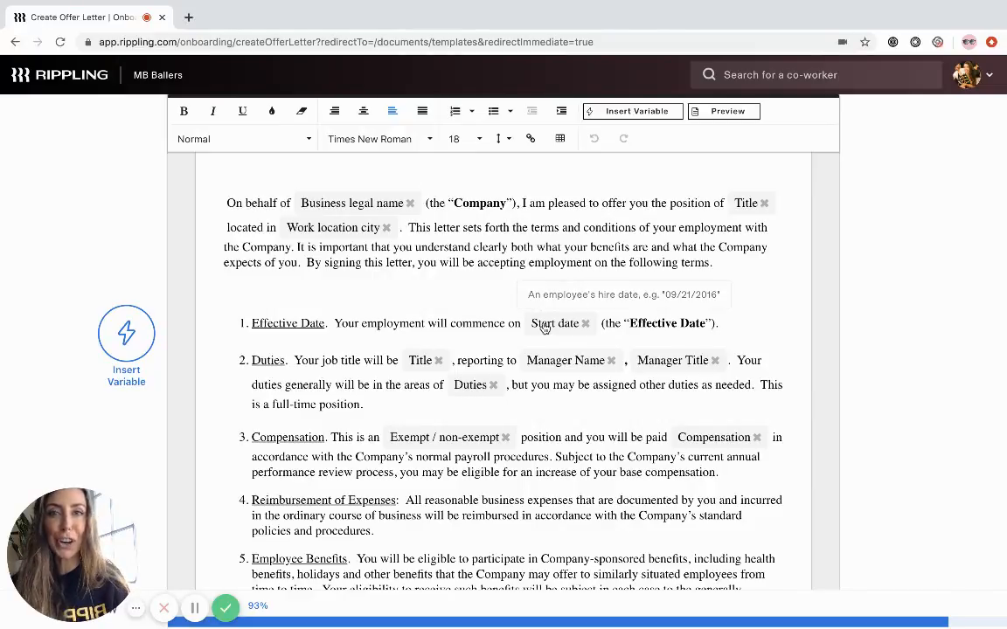
pyautogui.scroll(10, 542, 328)
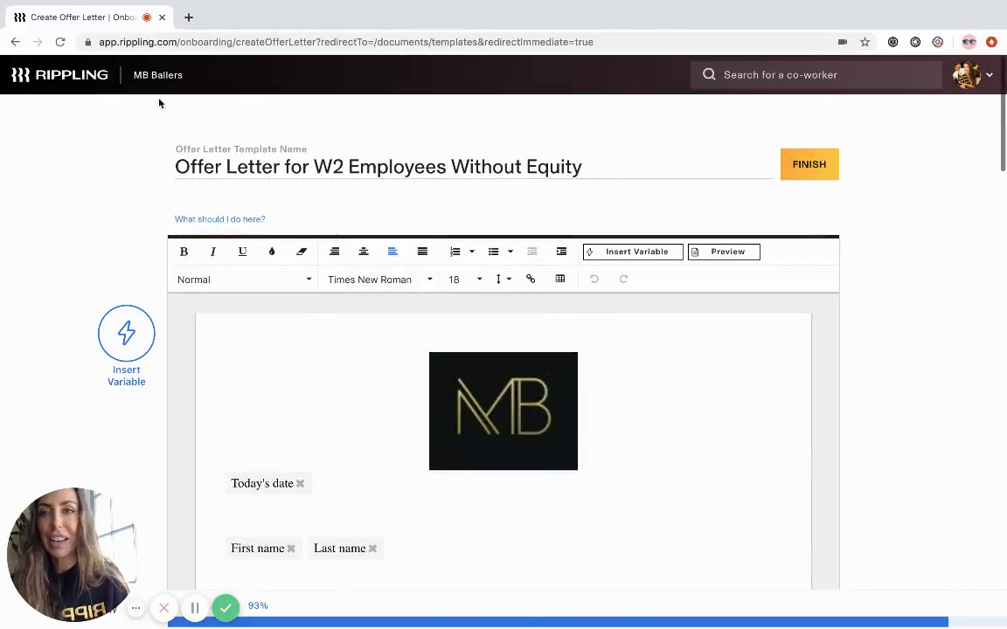
# - Return to the document templates list and look over the offer letter and severance templates again
pyautogui.click(15, 42)
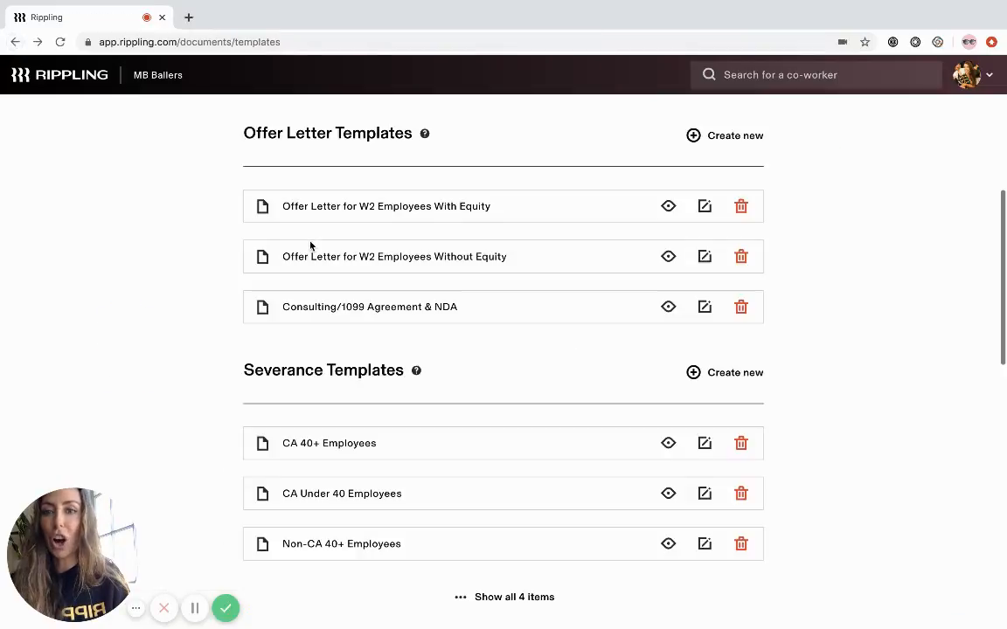
pyautogui.scroll(-5, 311, 245)
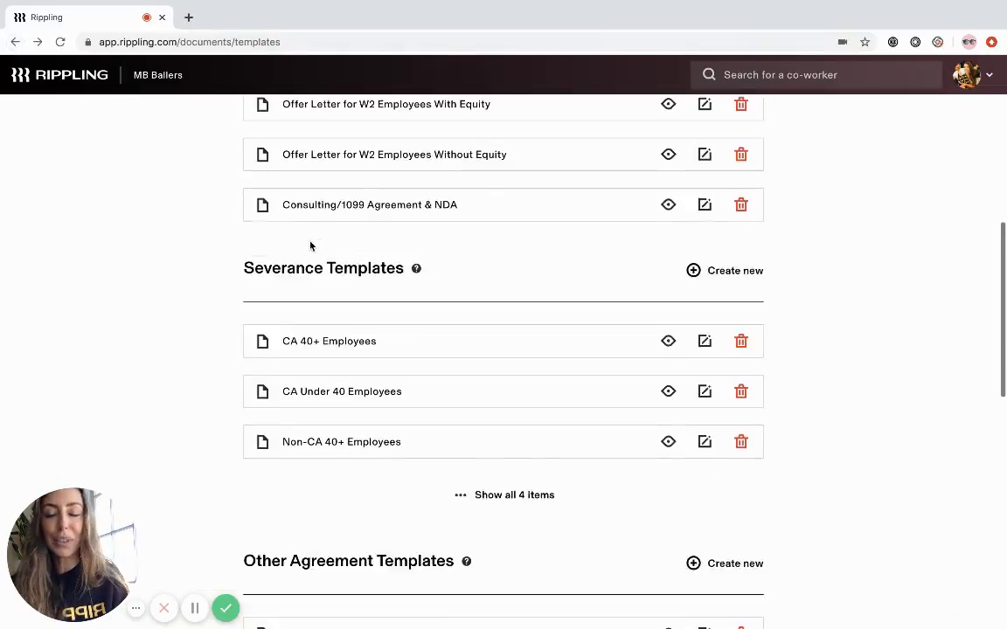
pyautogui.scroll(5, 310, 245)
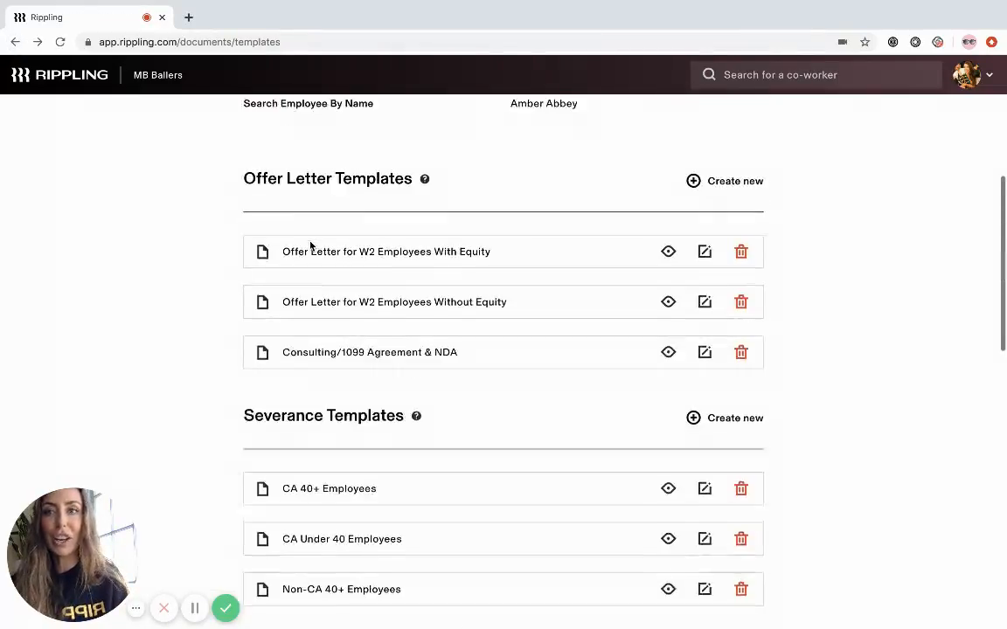
# - Start a new employee hire from the dashboard, choosing to hire someone and enter the details manually
pyautogui.click(101, 88)
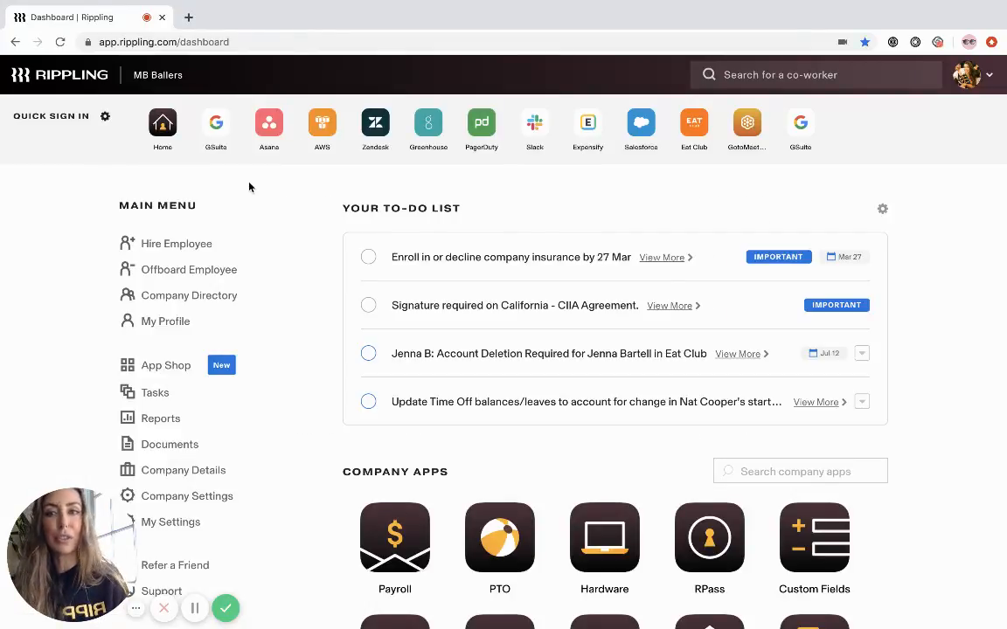
pyautogui.click(167, 245)
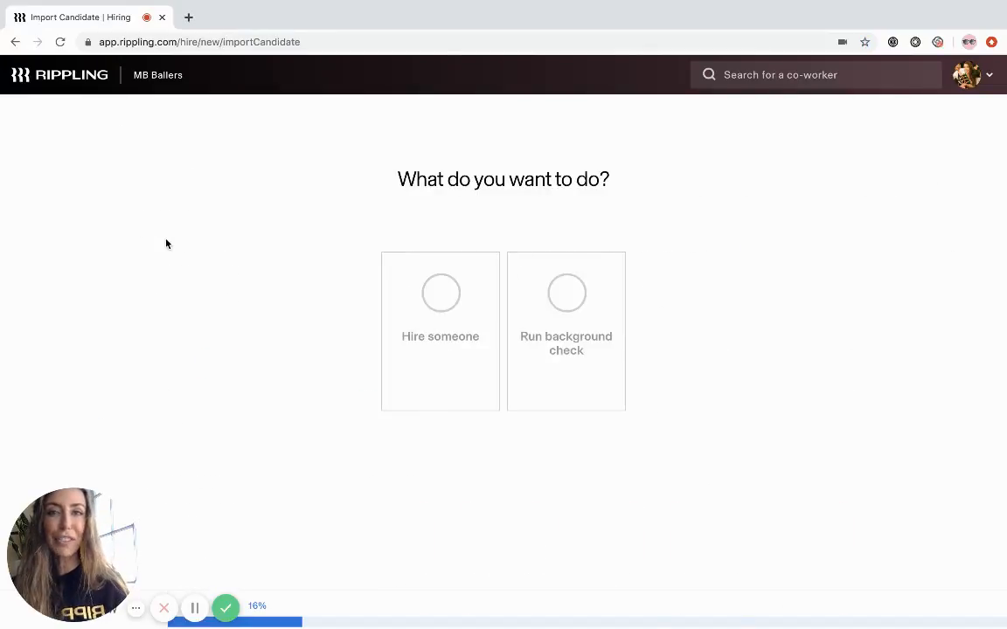
pyautogui.click(402, 355)
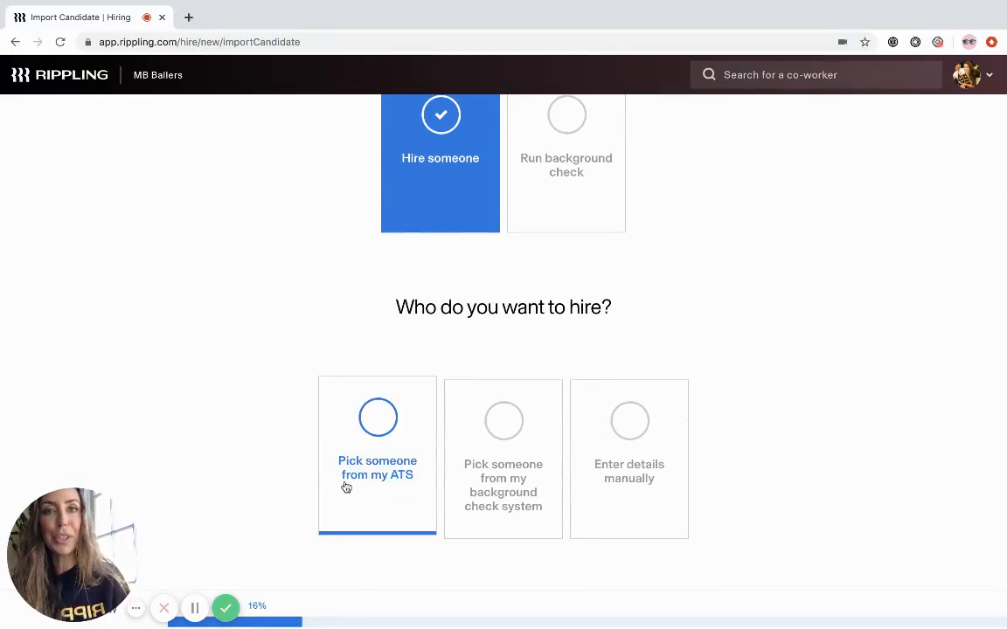
pyautogui.click(659, 473)
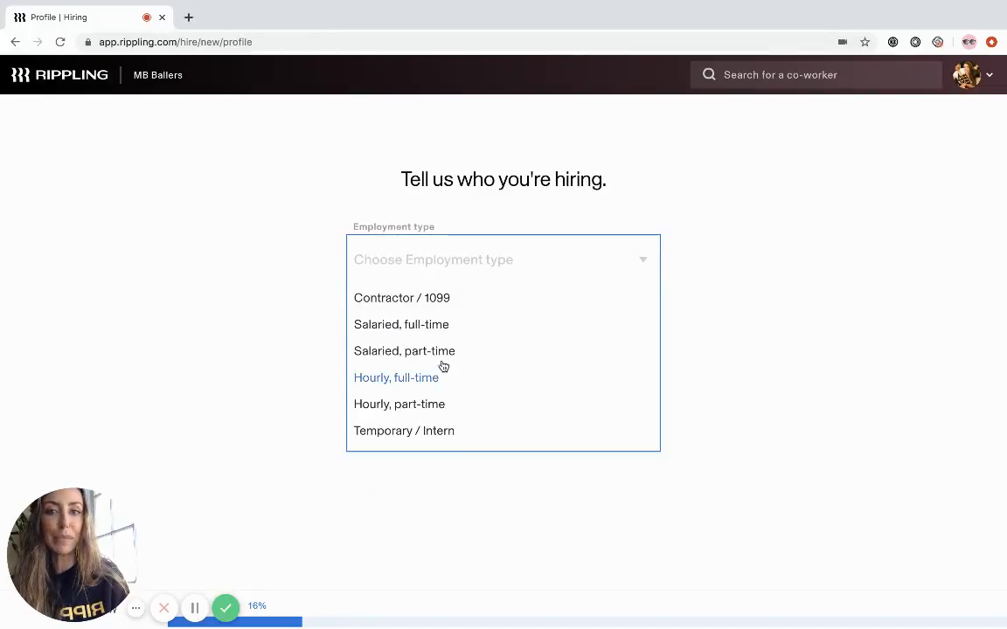
# - Set the new hire's employment type to Salaried, full-time and the overtime status to Non-Exempt
pyautogui.click(426, 330)
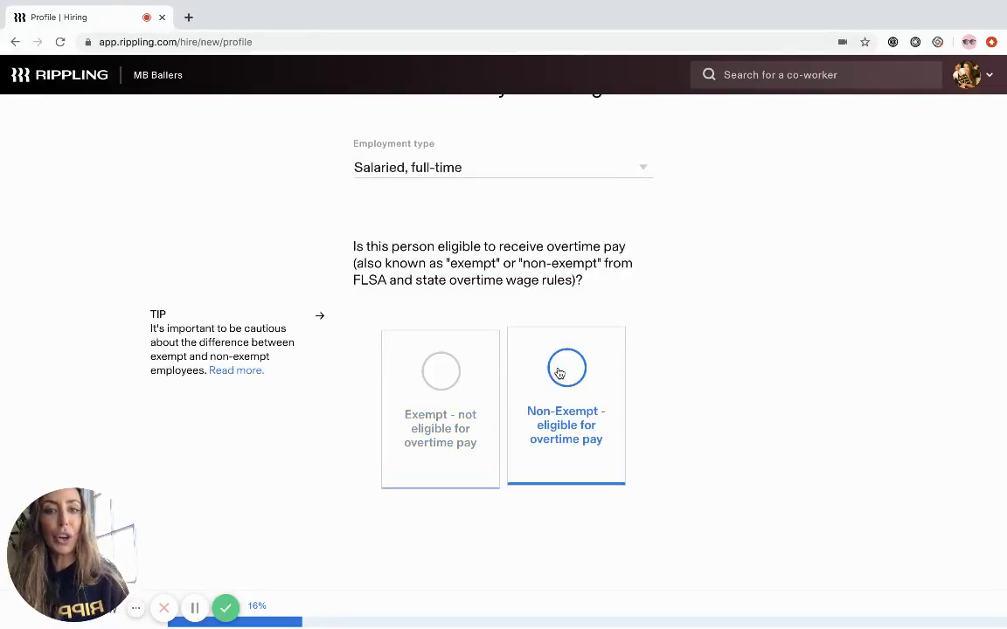
pyautogui.click(560, 373)
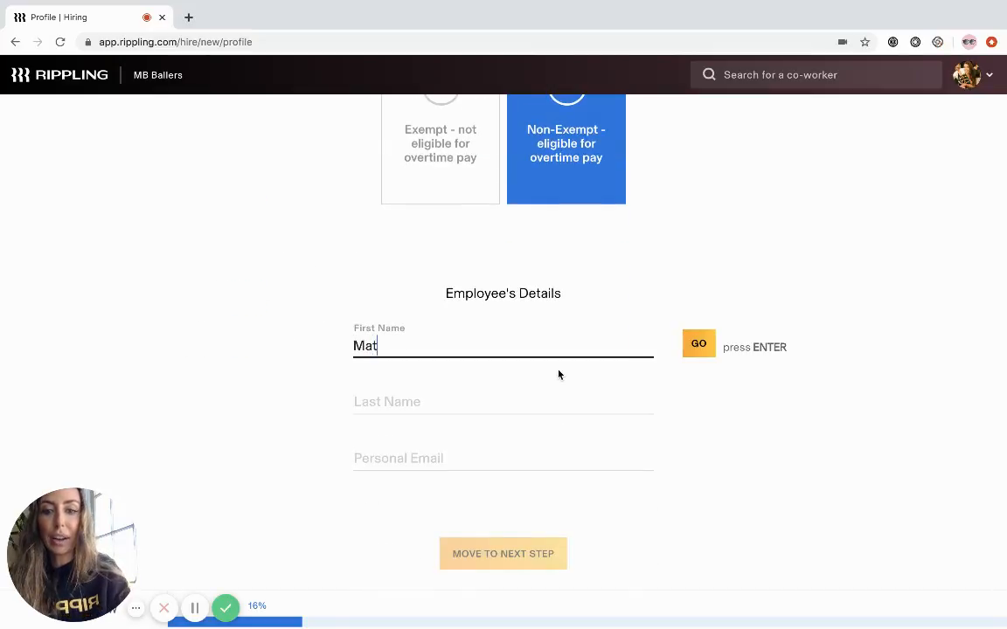
# - Enter the new hire's first name, last name and personal email, and continue to the offer letter step
pyautogui.click(455, 406)
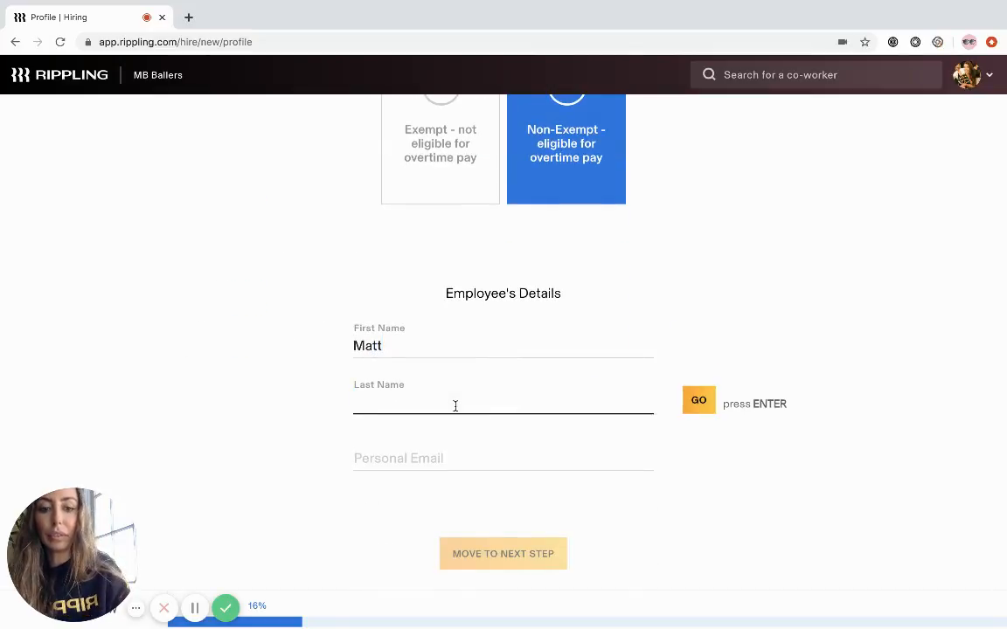
pyautogui.click(438, 445)
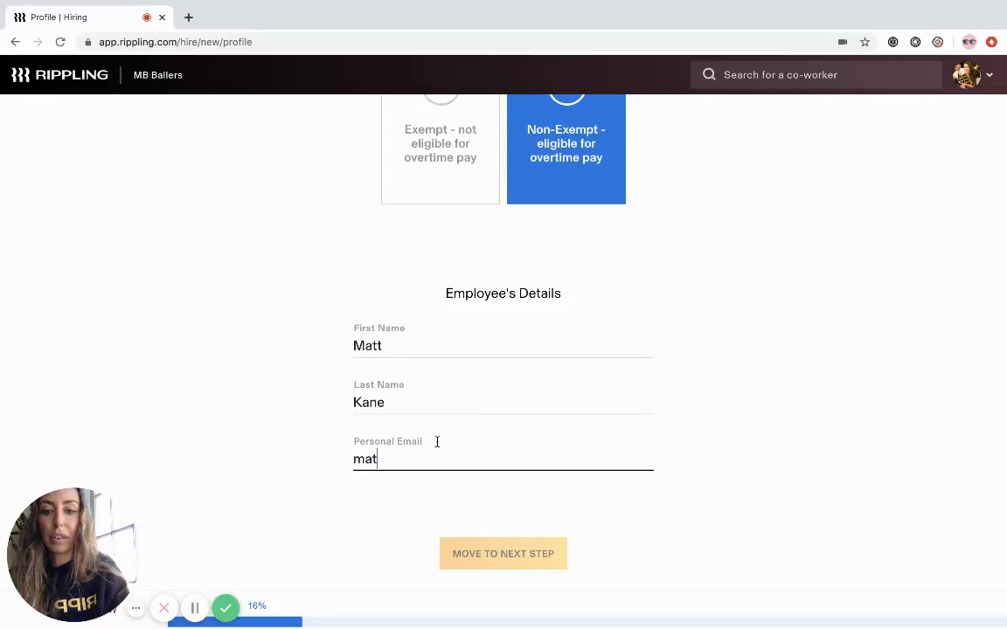
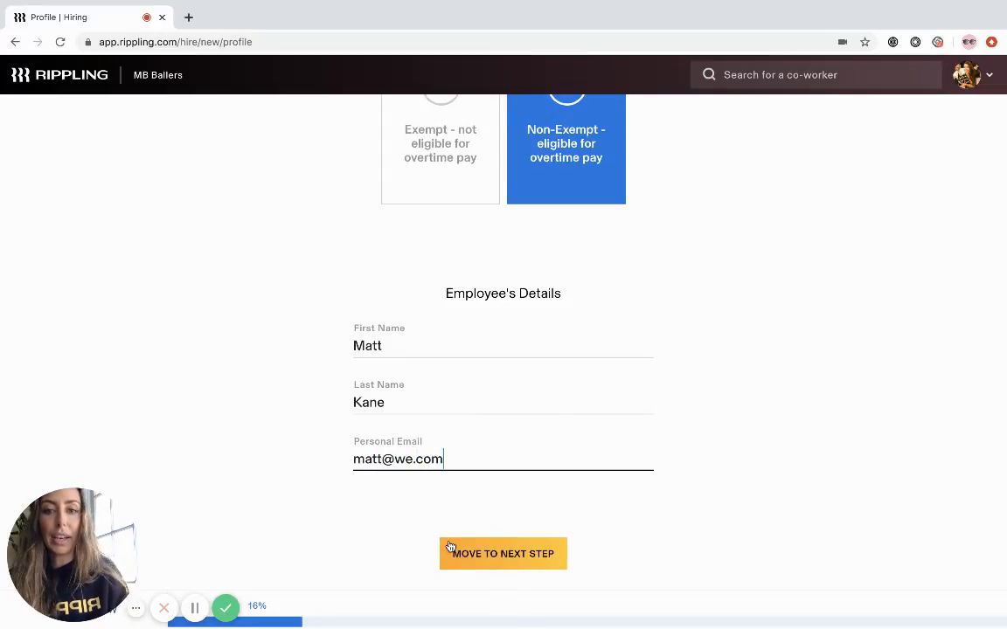
pyautogui.click(481, 553)
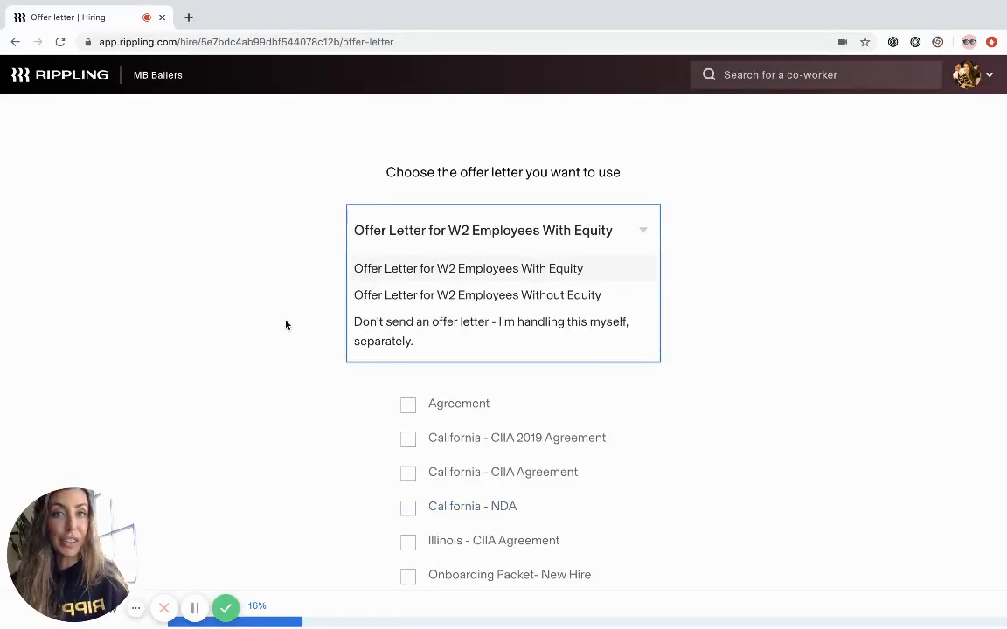
# - Choose the Offer Letter for W2 Employees Without Equity and include the Agreement, California - CIIA Agreement and Onboarding Packet- New Hire for signing
pyautogui.click(455, 299)
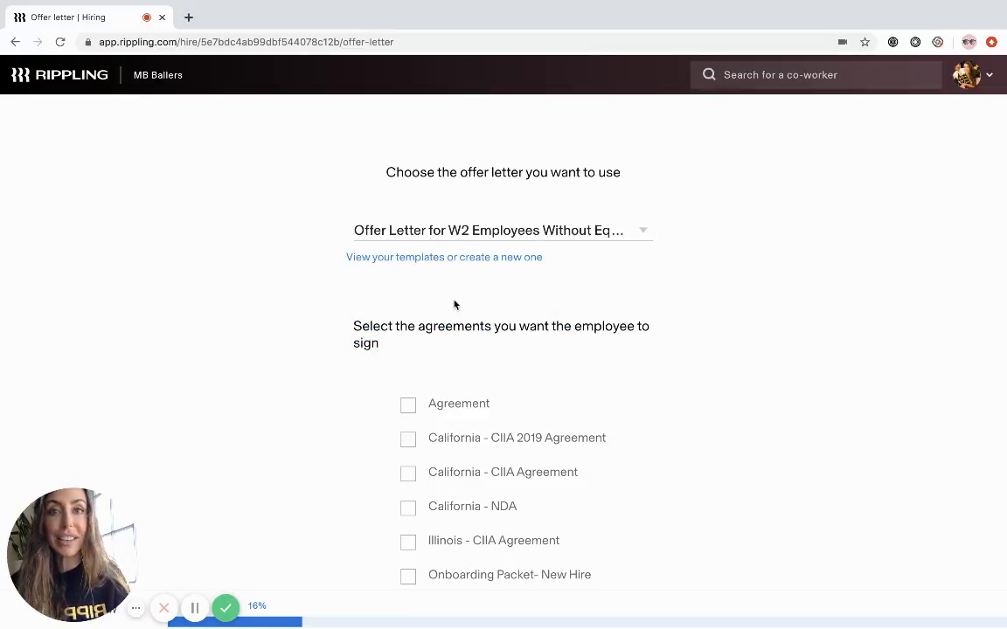
pyautogui.scroll(-2, 453, 302)
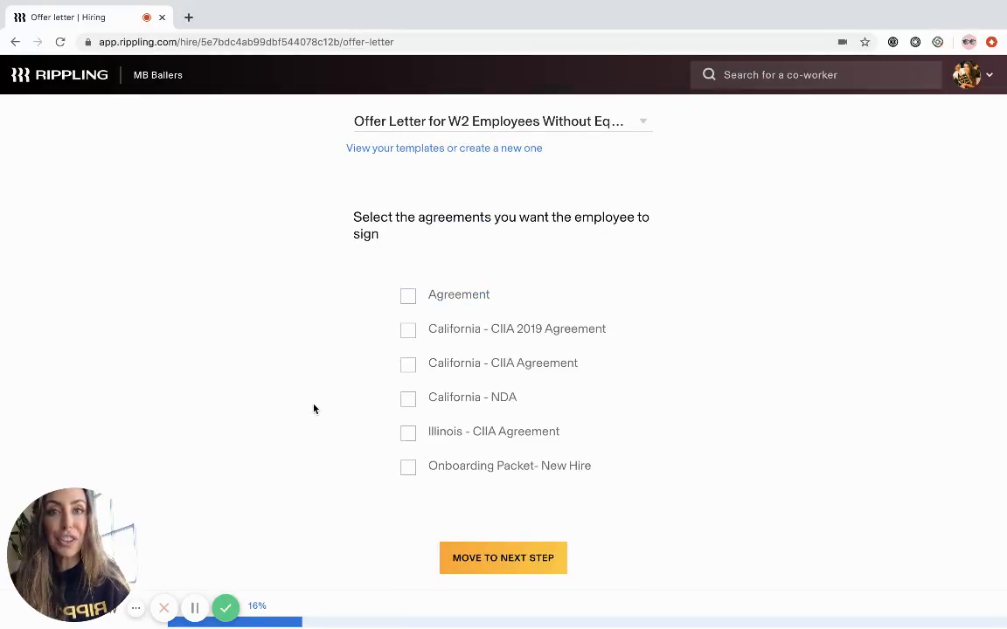
pyautogui.click(407, 298)
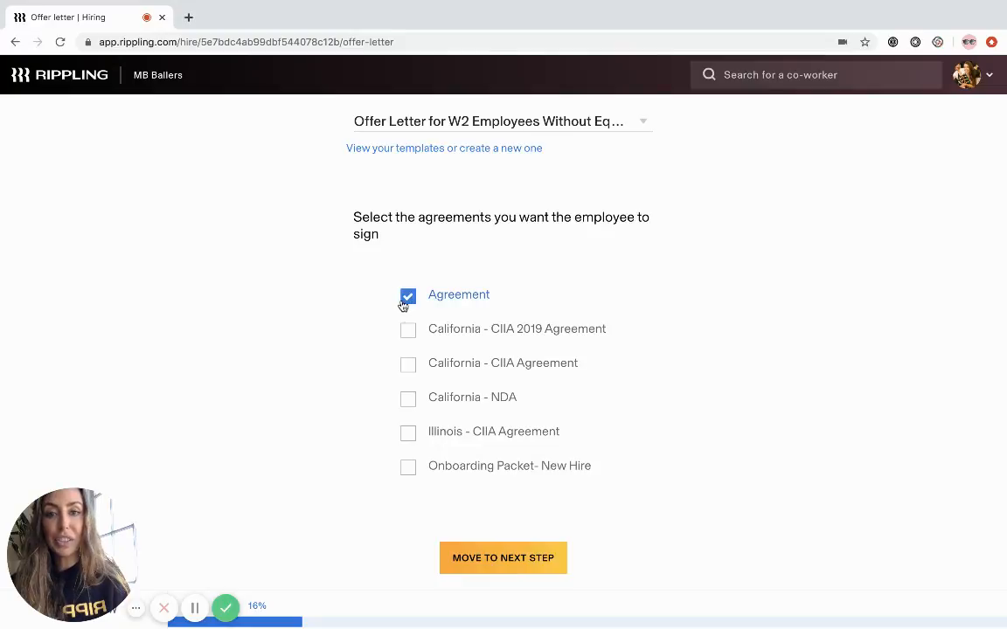
pyautogui.click(408, 367)
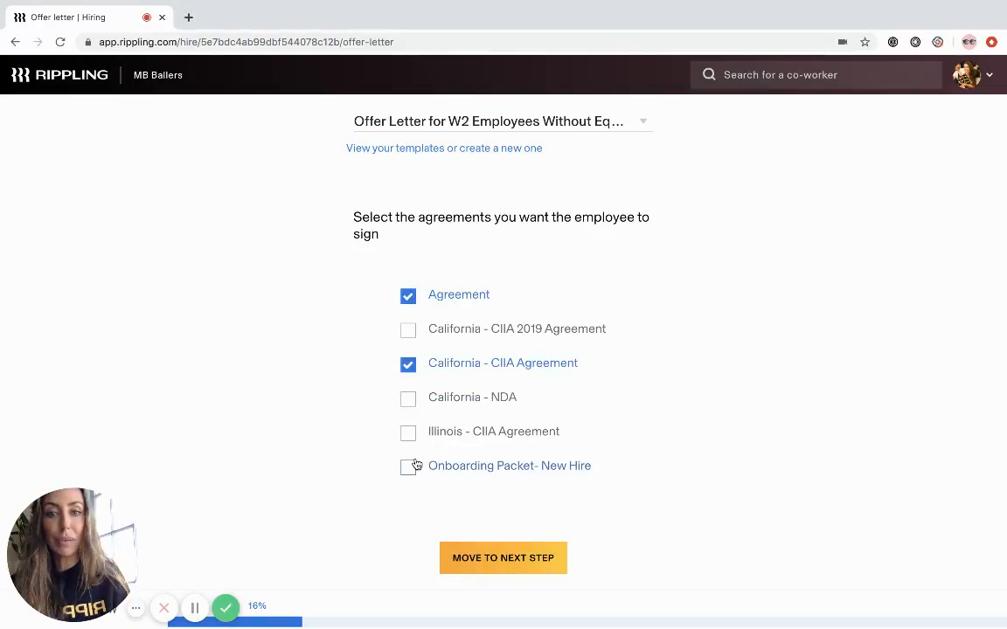
pyautogui.click(408, 468)
pyautogui.click(482, 558)
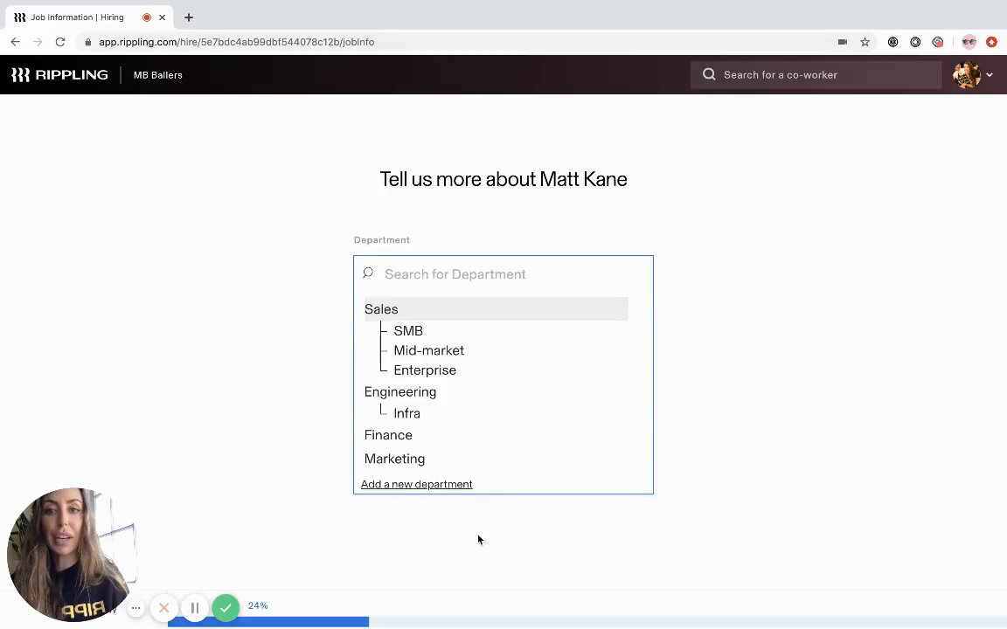
# - Assign the new hire to the Sales department in San Francisco with job title Sales and the VP Sales as manager
pyautogui.click(392, 316)
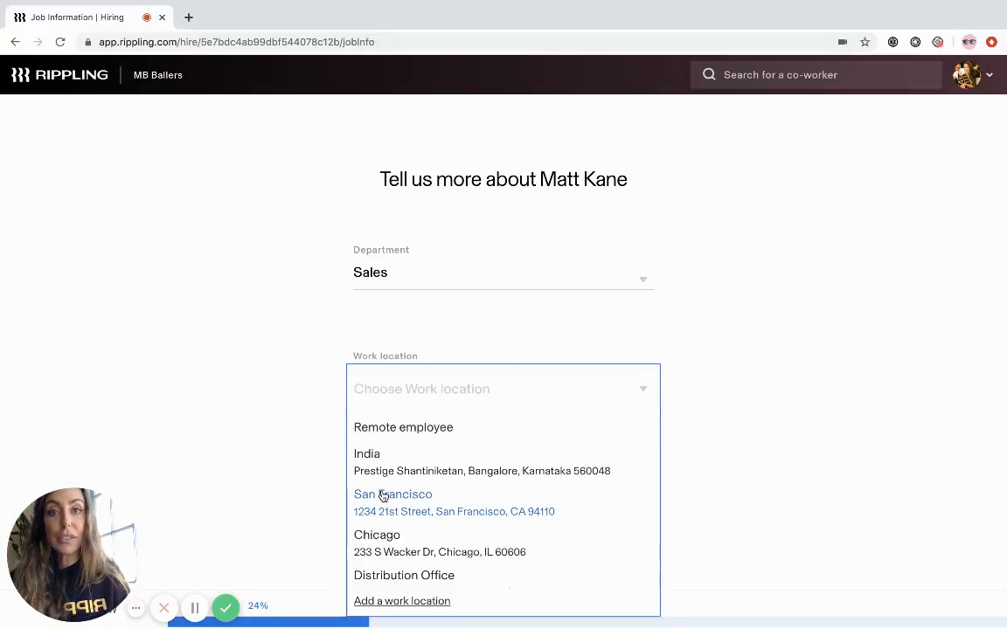
pyautogui.click(382, 495)
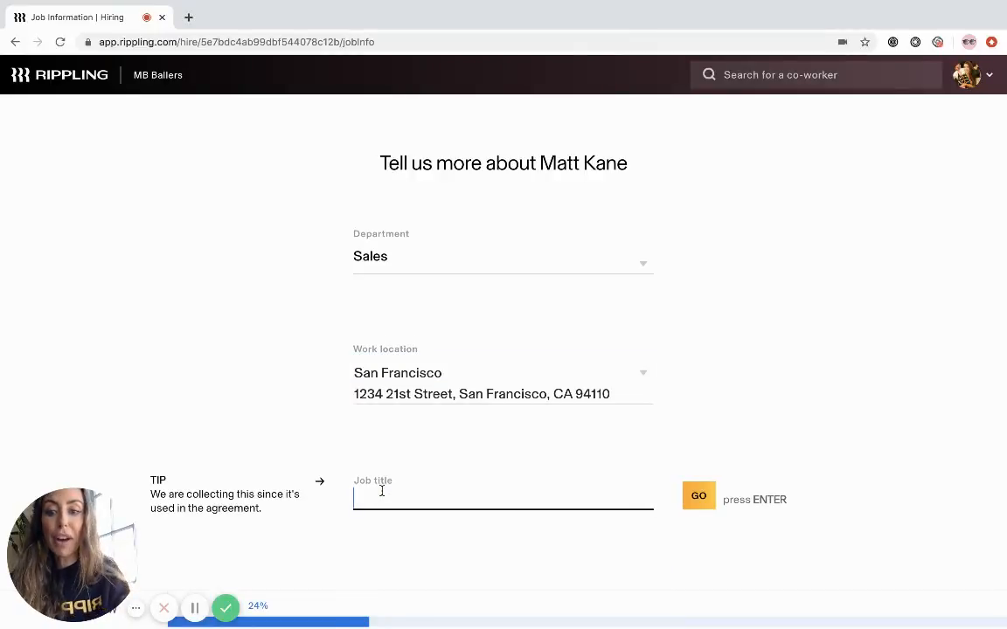
pyautogui.write('Sales')
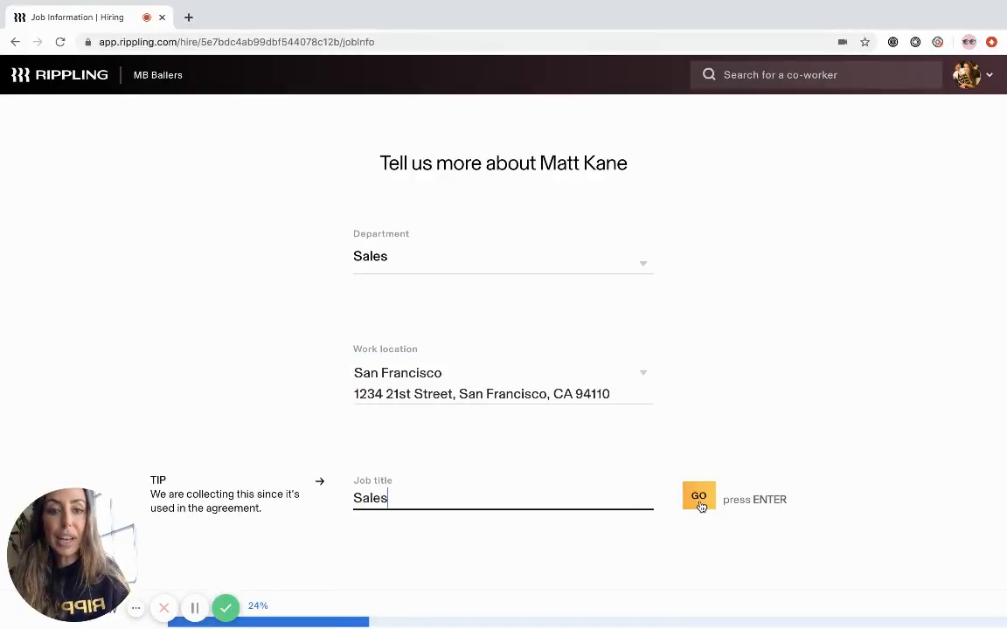
pyautogui.click(699, 497)
pyautogui.scroll(-1, 499, 445)
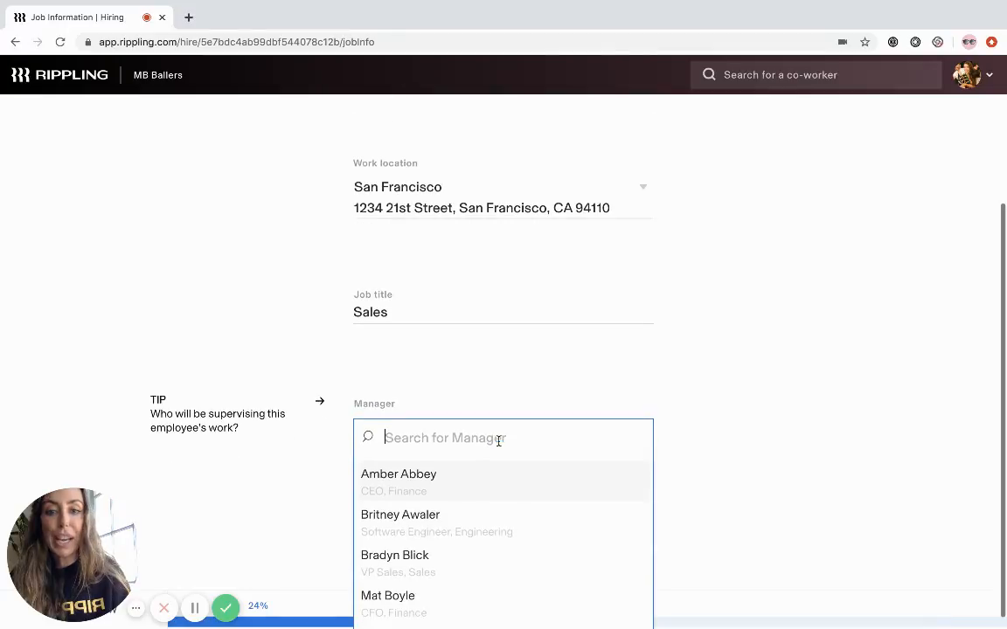
pyautogui.scroll(-1, 300, 502)
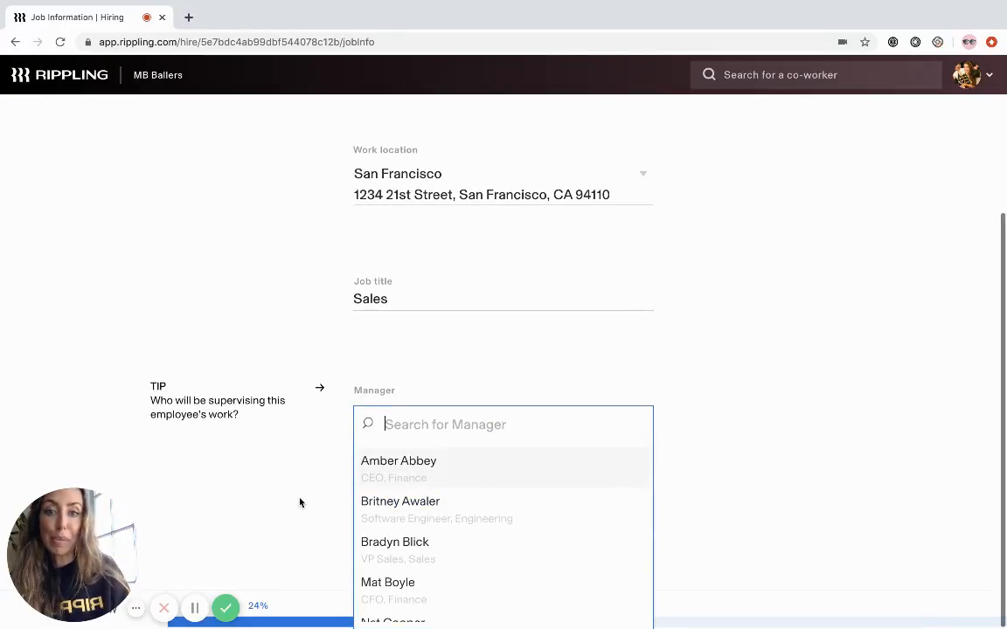
pyautogui.click(403, 544)
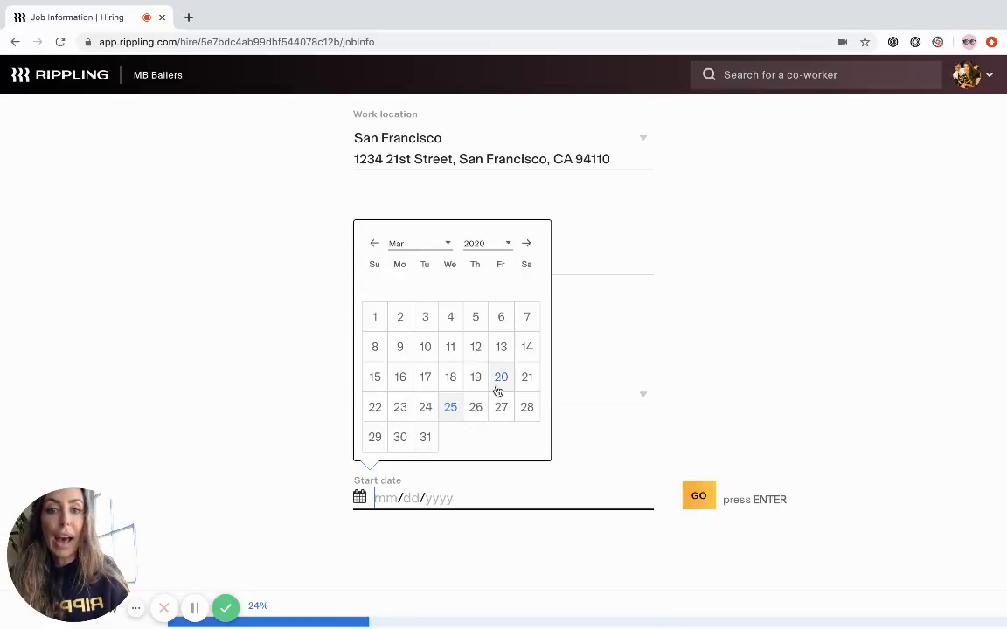
# - Set the start date to 04/02/2020 and the offer expiry date to 03/31/2020
pyautogui.click(438, 244)
pyautogui.click(432, 254)
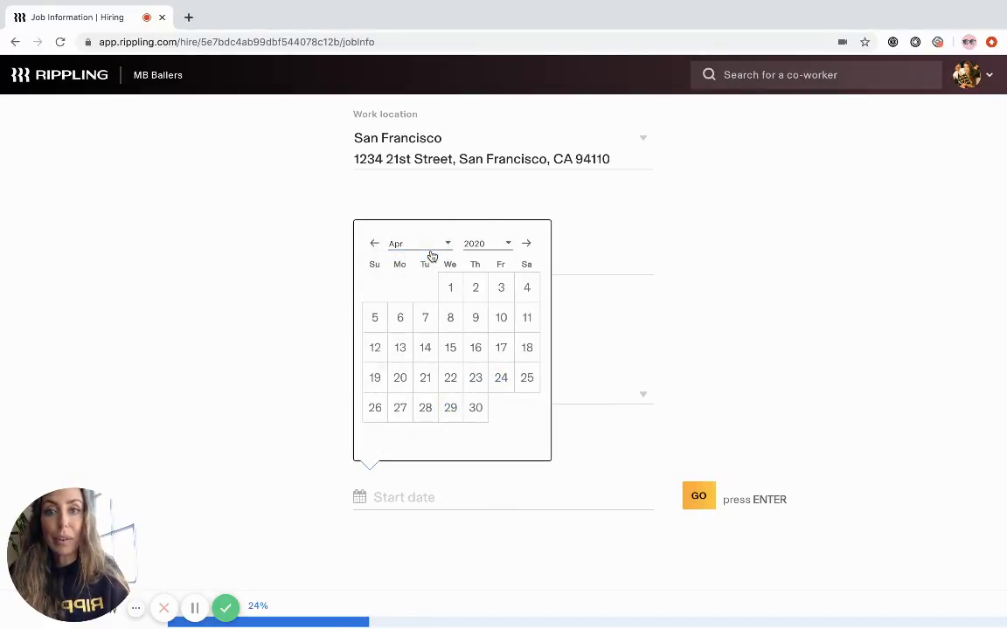
pyautogui.click(476, 287)
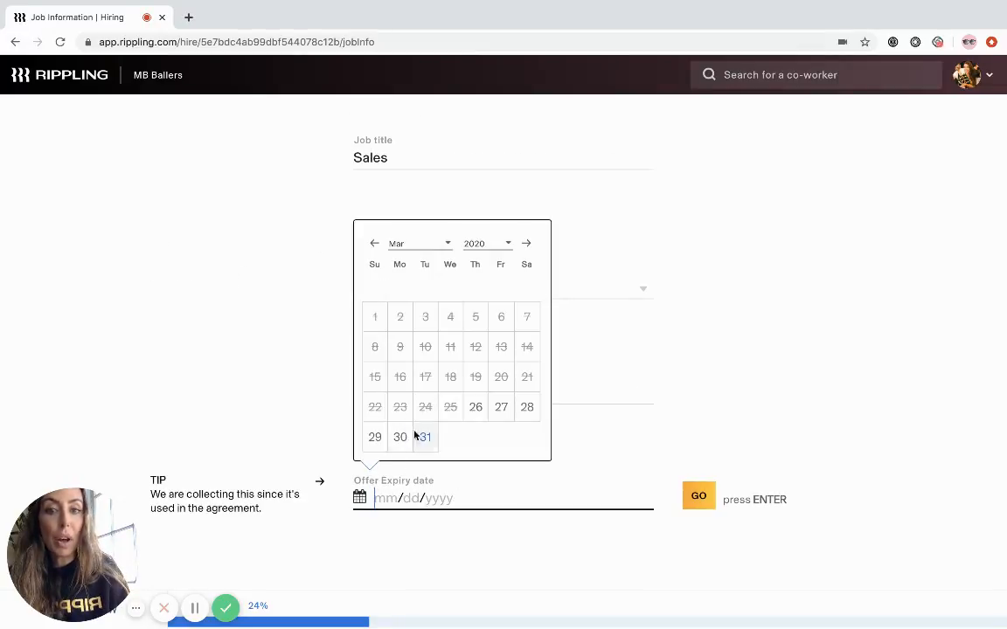
pyautogui.click(422, 437)
# - Describe the employee's duties as AE, specify no direct reports, and continue to compensation
pyautogui.write('AE')
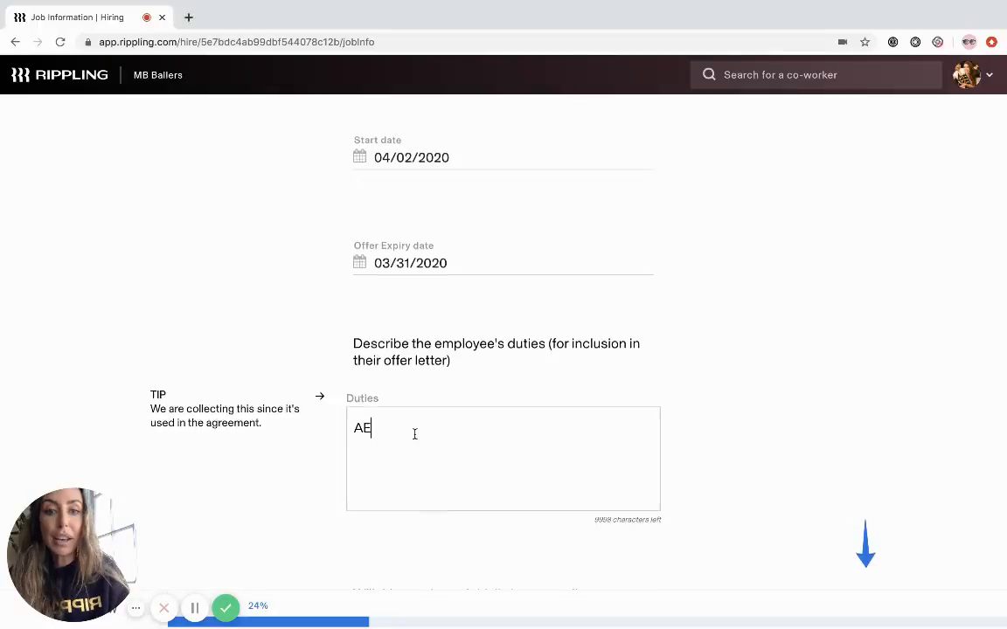
pyautogui.scroll(-3, 415, 434)
pyautogui.click(586, 485)
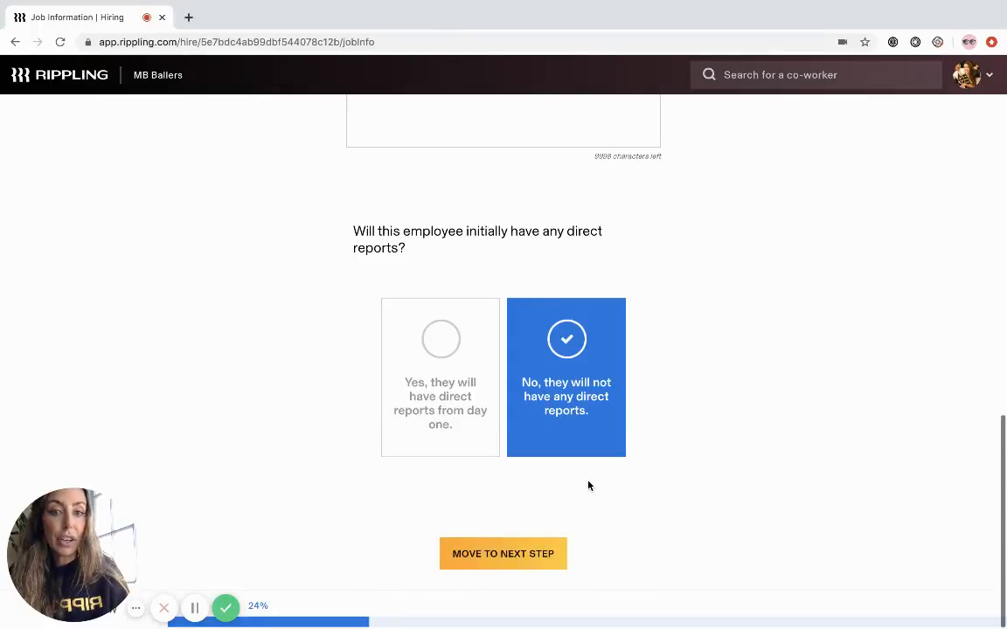
pyautogui.click(510, 554)
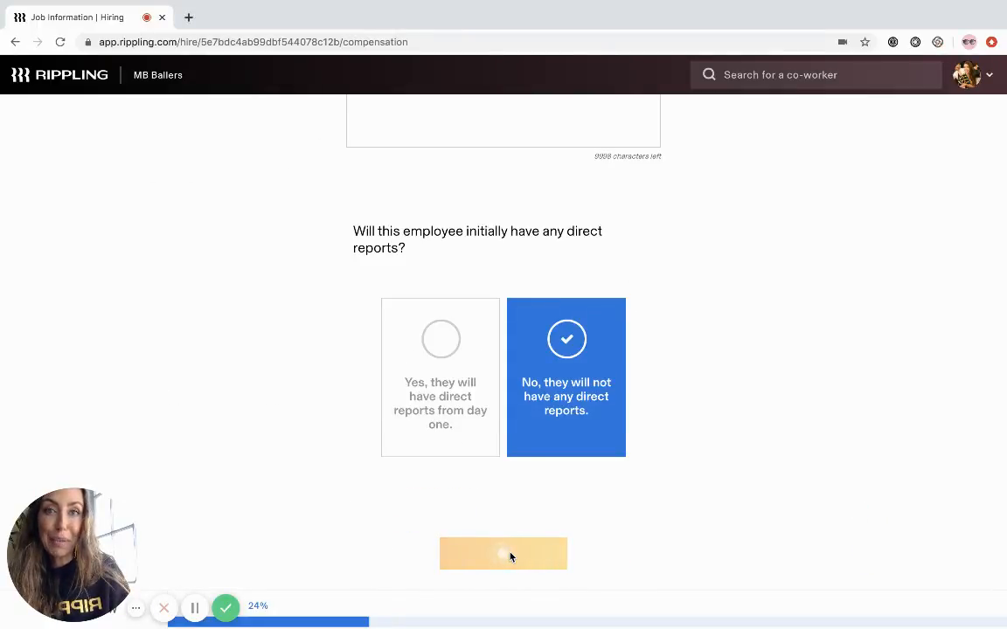
# - Set the annual salary to $50,000 with no up-front payments and submit the compensation details
pyautogui.write('5')
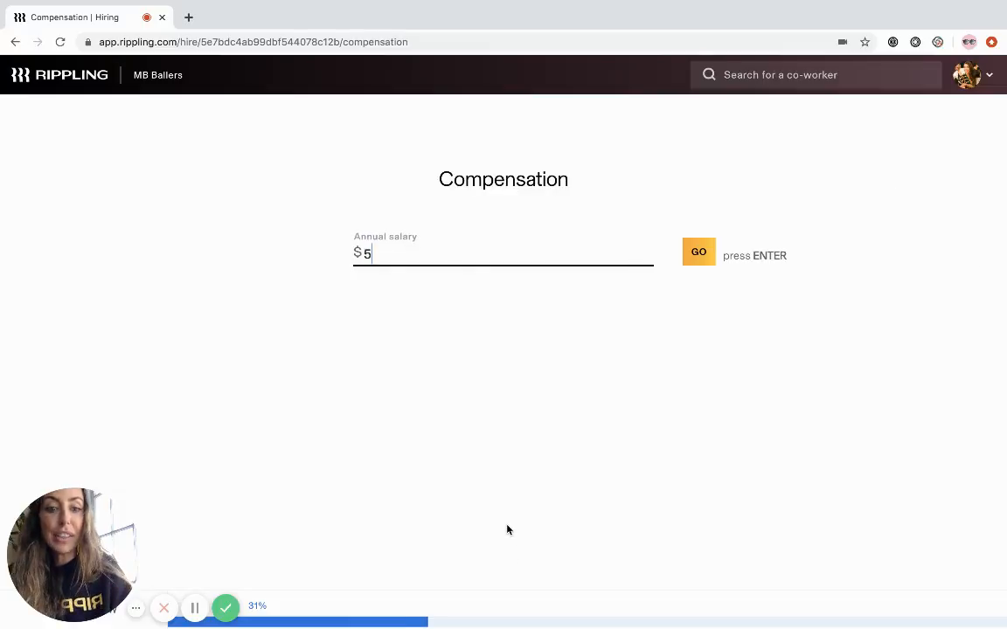
pyautogui.write('0,000')
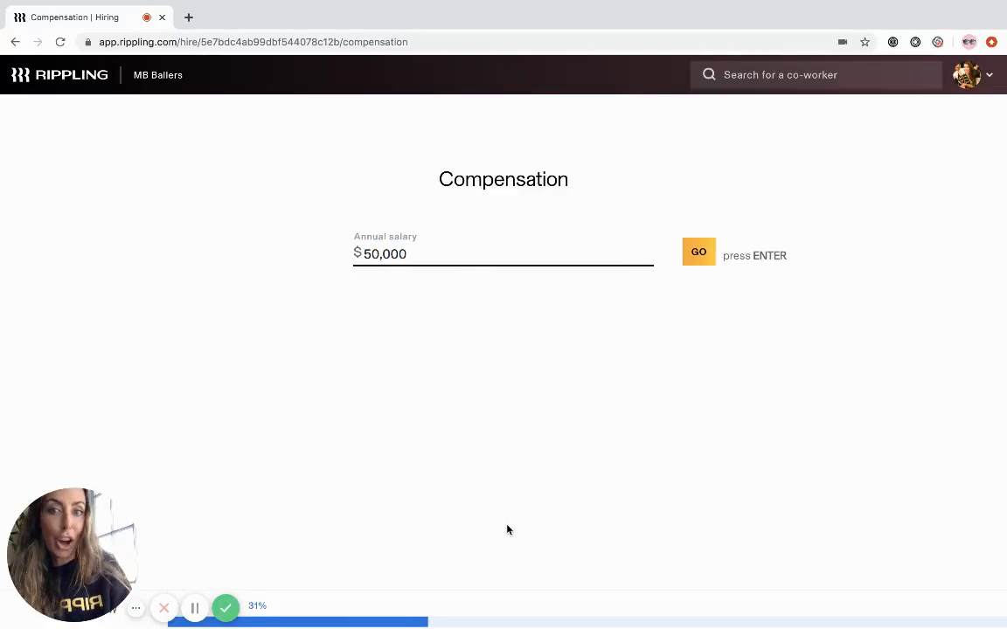
pyautogui.click(698, 252)
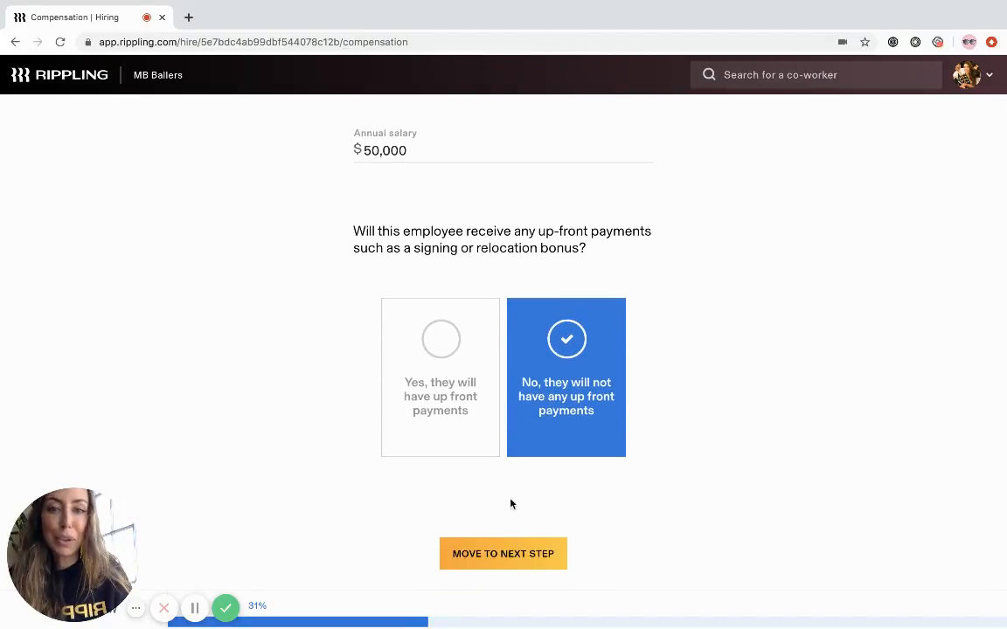
pyautogui.click(500, 566)
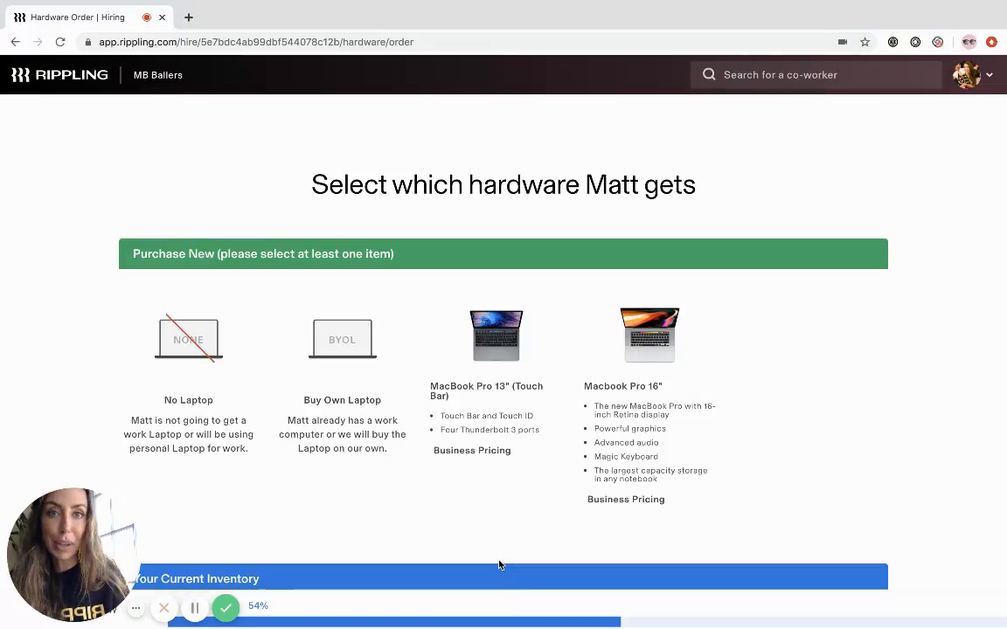
# - Turn off the work location filter on the current inventory and look over the available laptops
pyautogui.scroll(-2, 499, 565)
pyautogui.scroll(-1, 499, 565)
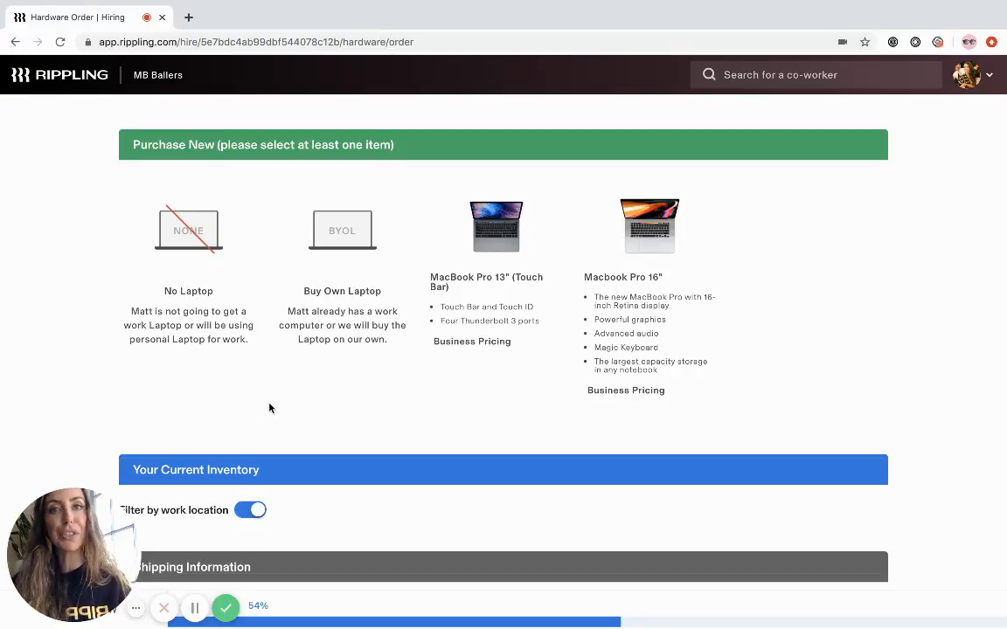
pyautogui.scroll(-2, 269, 408)
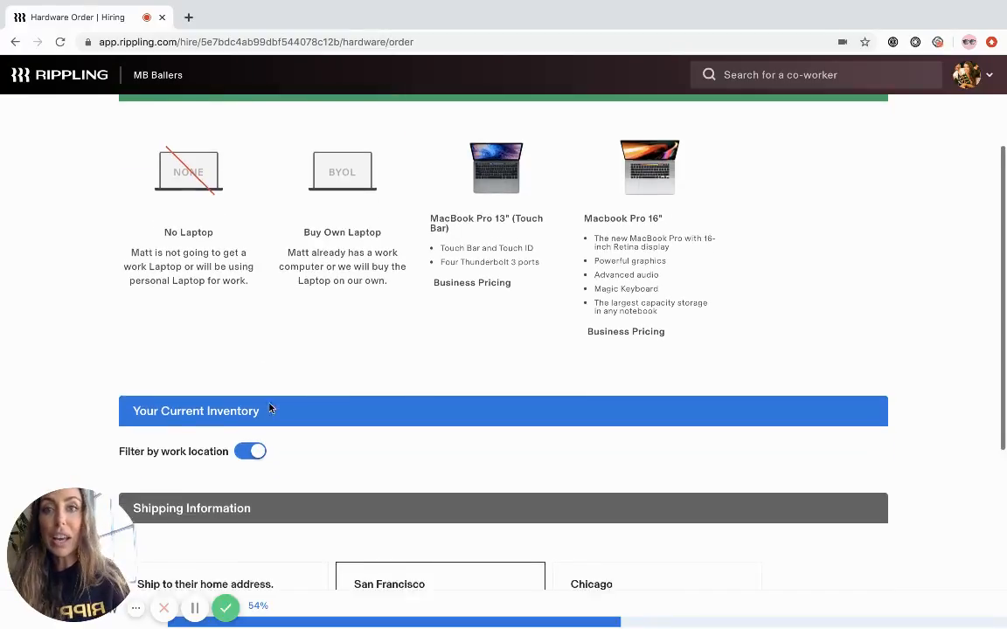
pyautogui.click(252, 436)
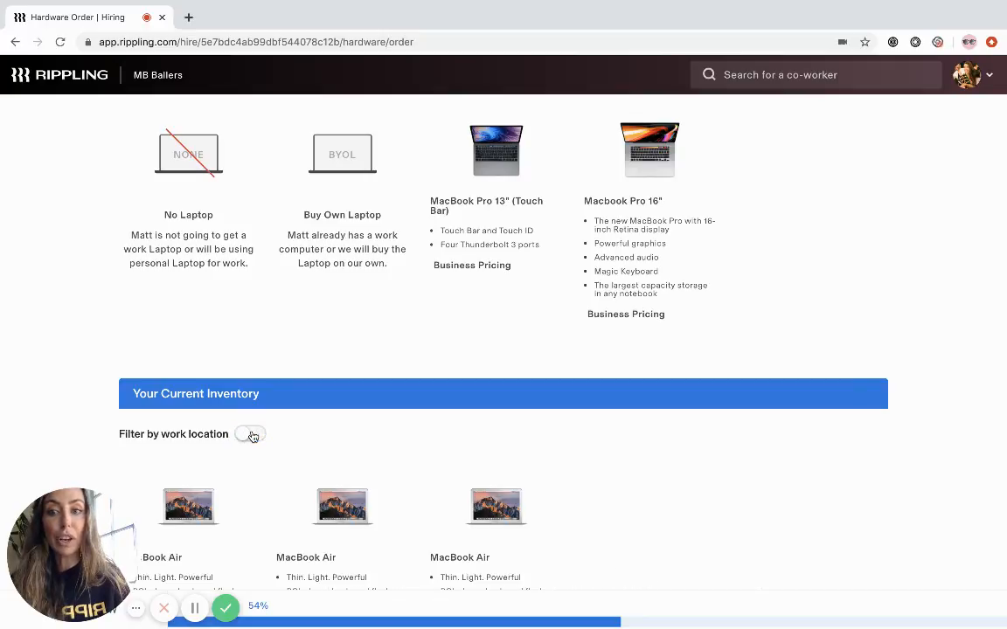
pyautogui.scroll(-4, 253, 435)
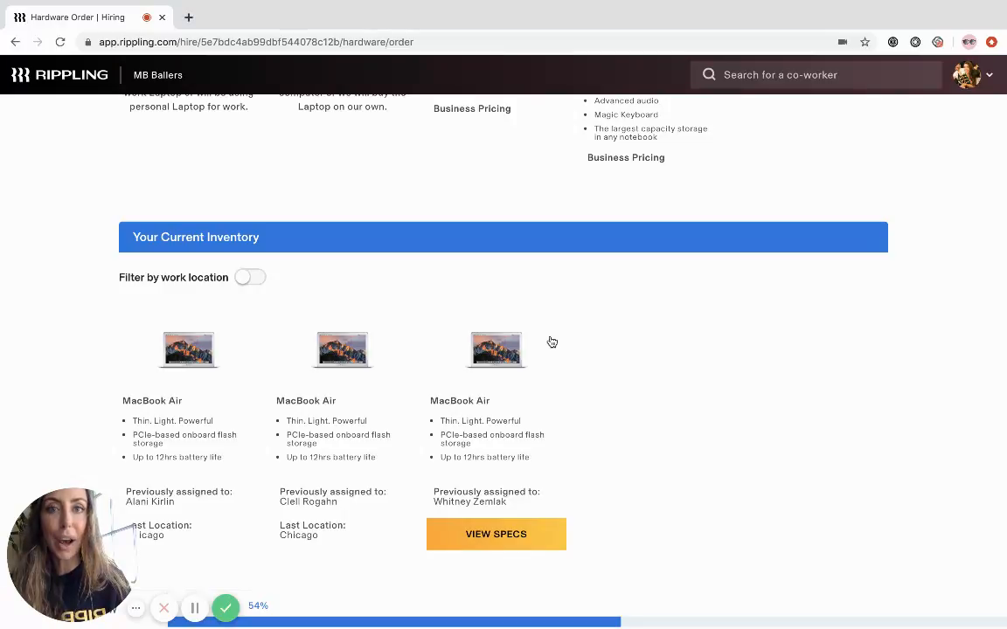
pyautogui.scroll(4, 551, 342)
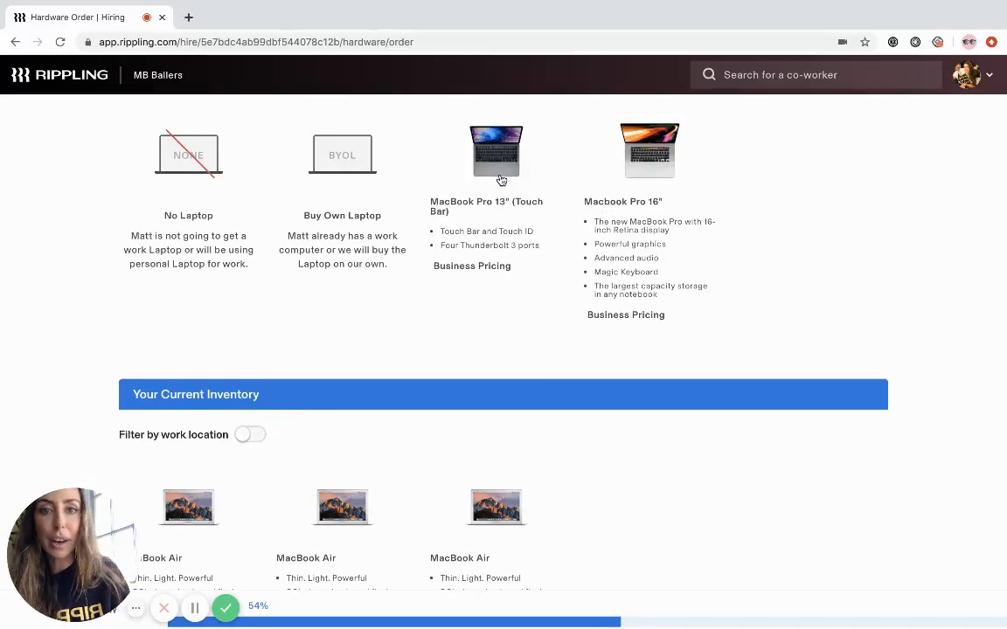
# - Order a new MacBook Pro 13" (Touch Bar) for the new hire, shipped to the San Francisco office
pyautogui.click(498, 173)
pyautogui.click(382, 423)
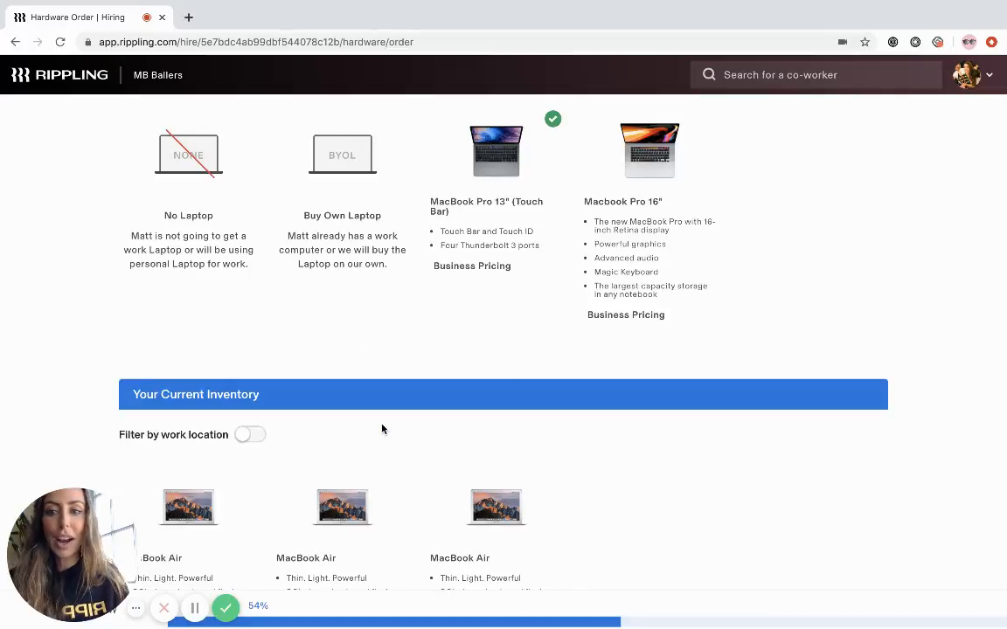
pyautogui.scroll(-3, 382, 427)
pyautogui.scroll(-5, 382, 424)
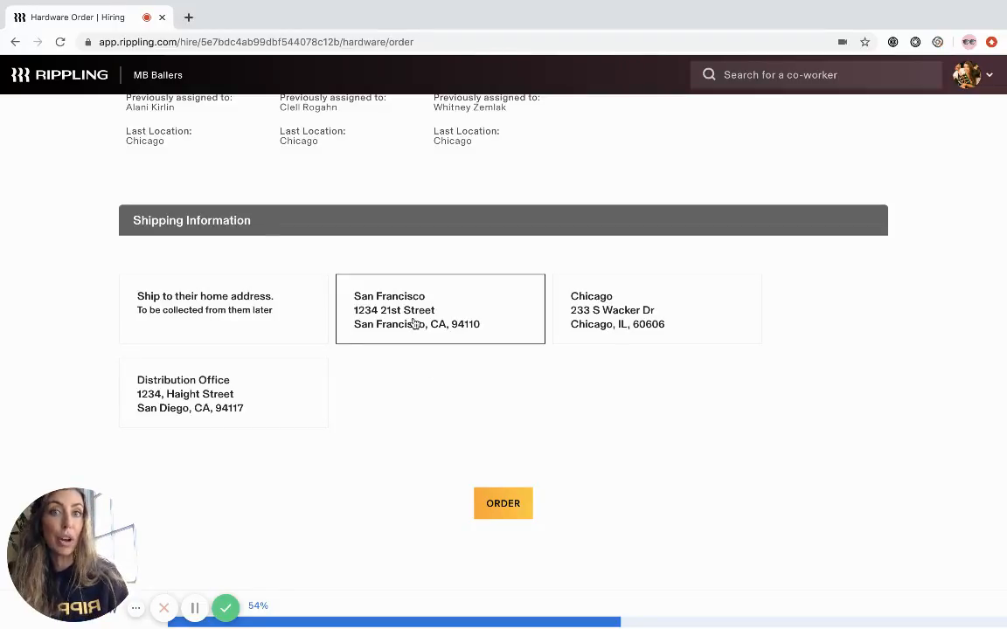
pyautogui.scroll(-1, 413, 389)
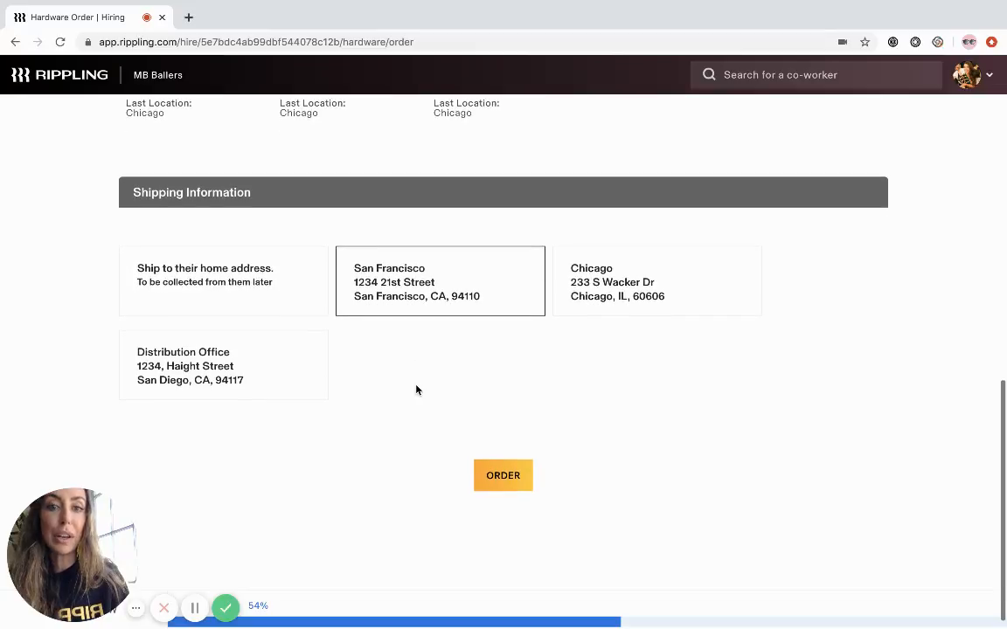
pyautogui.click(492, 478)
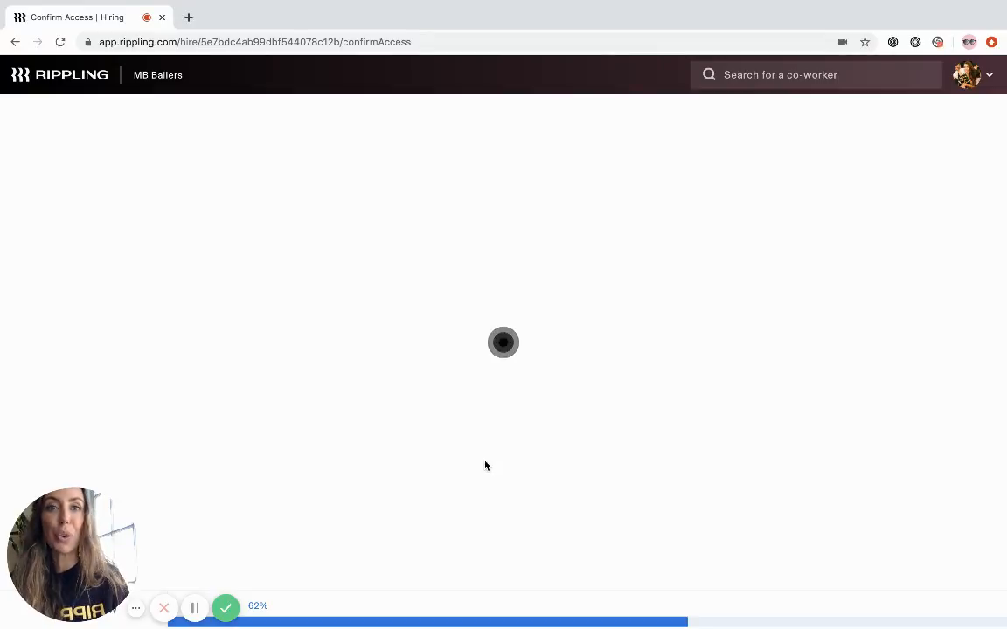
# - Review the new hire's onboarding summary: documents to sign, information to collect, automated setup tasks and the first user accounts with their groups
pyautogui.scroll(-3, 484, 461)
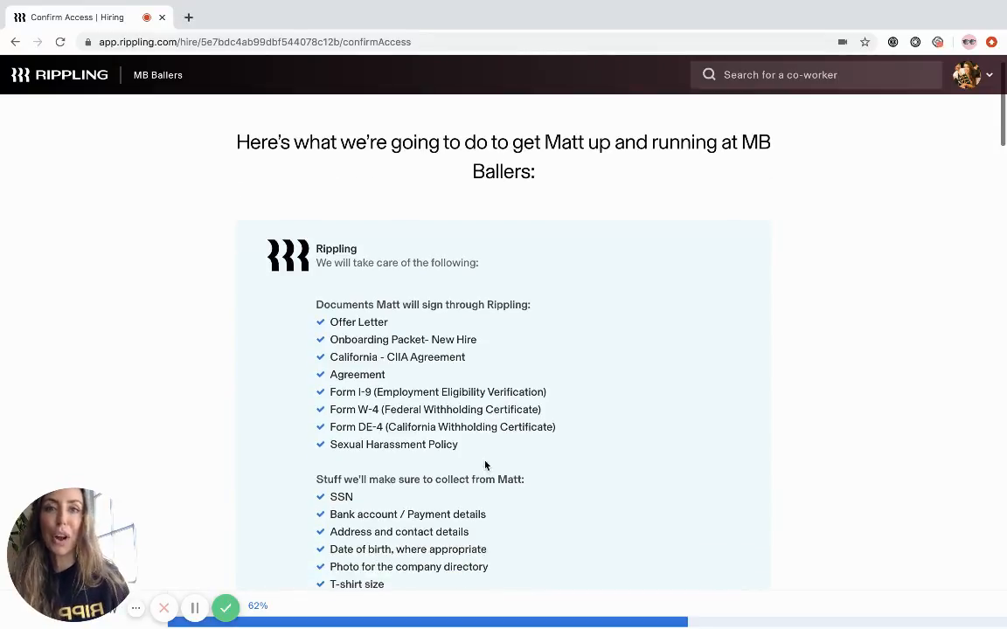
pyautogui.scroll(-1, 484, 461)
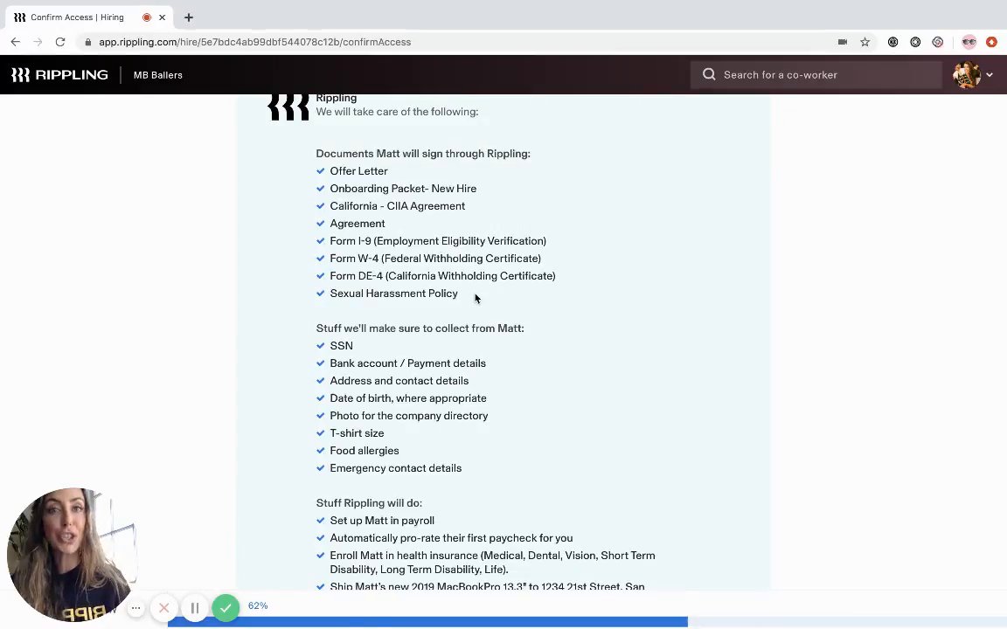
pyautogui.scroll(-3, 476, 298)
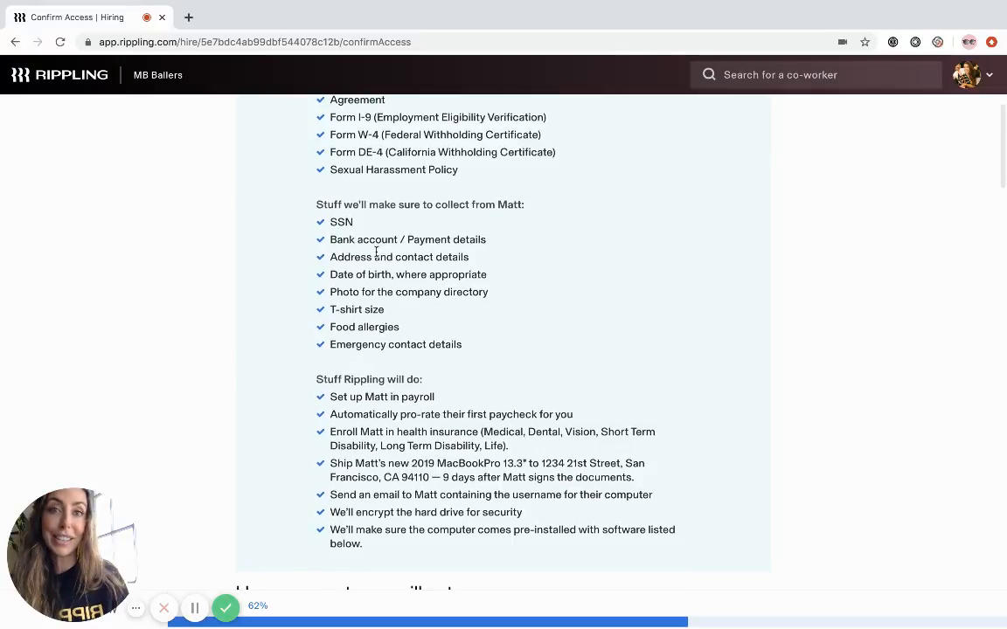
pyautogui.scroll(-1, 375, 253)
pyautogui.scroll(-3, 376, 252)
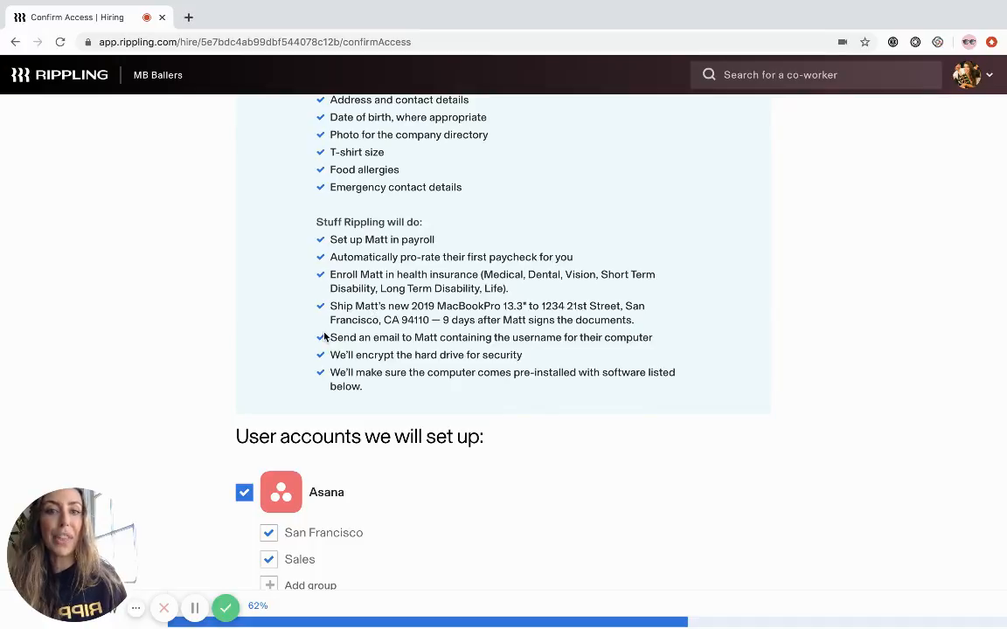
pyautogui.scroll(-2, 325, 337)
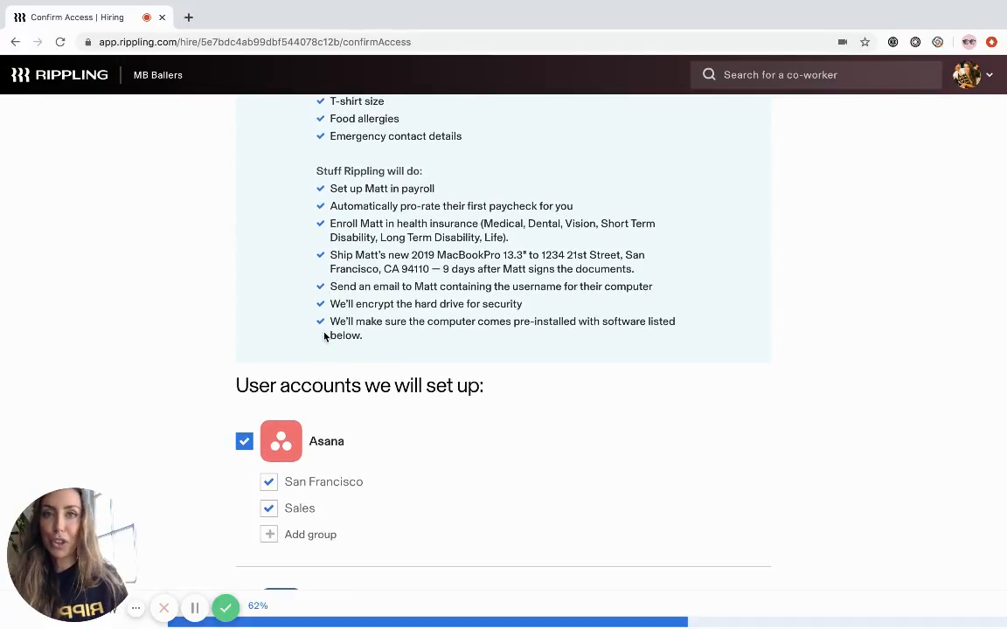
pyautogui.scroll(-5, 325, 336)
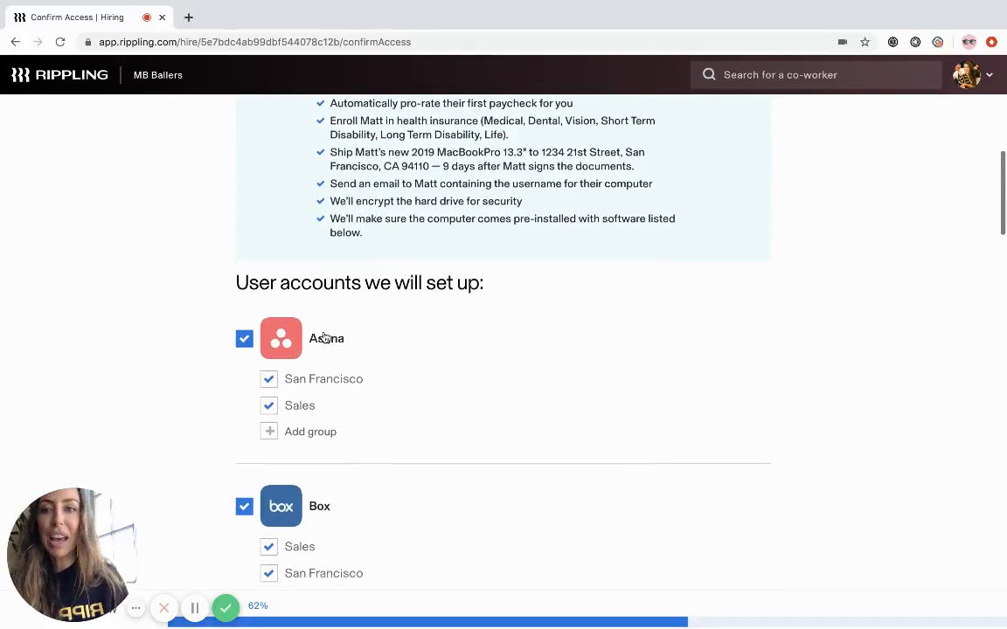
pyautogui.scroll(-2, 324, 338)
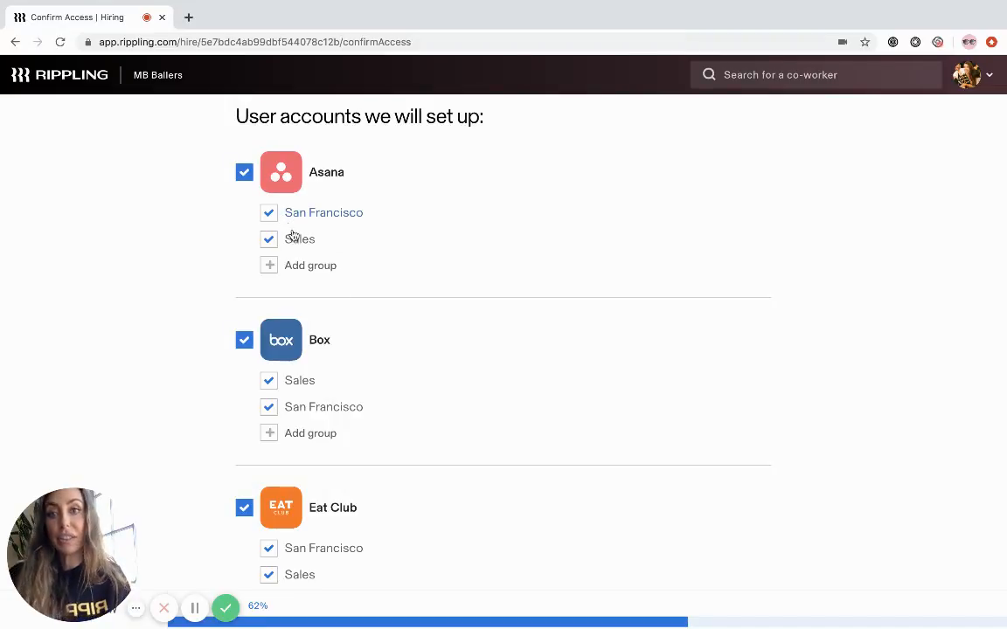
pyautogui.scroll(-5, 335, 252)
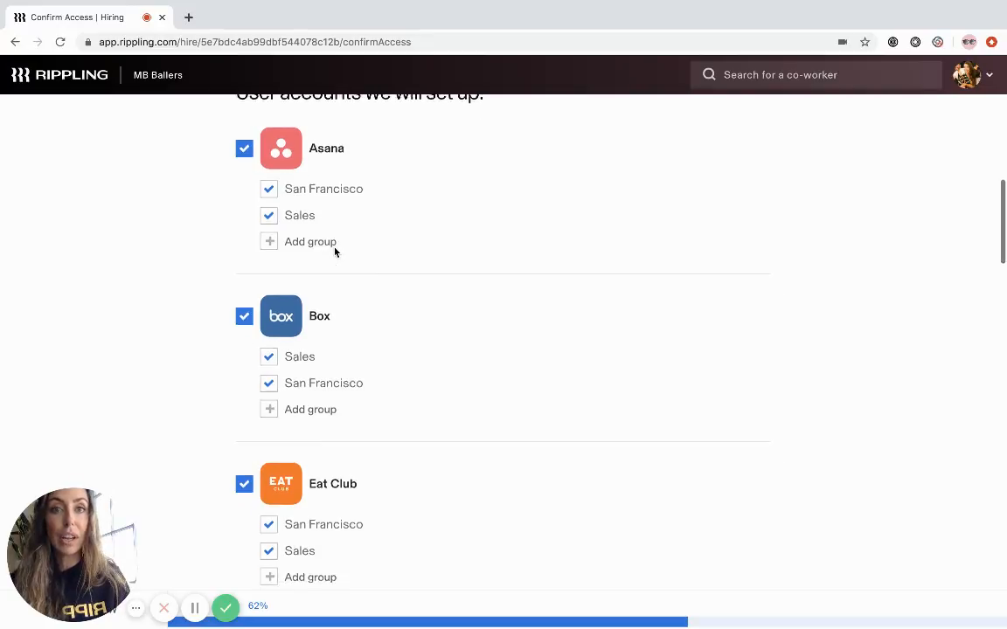
pyautogui.scroll(-5, 335, 252)
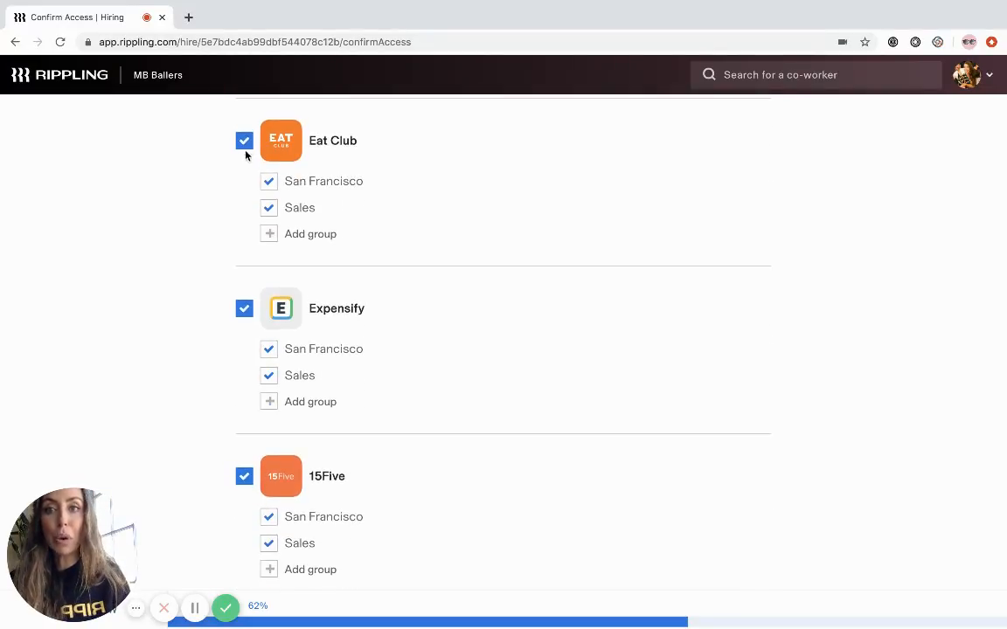
pyautogui.scroll(-5, 245, 142)
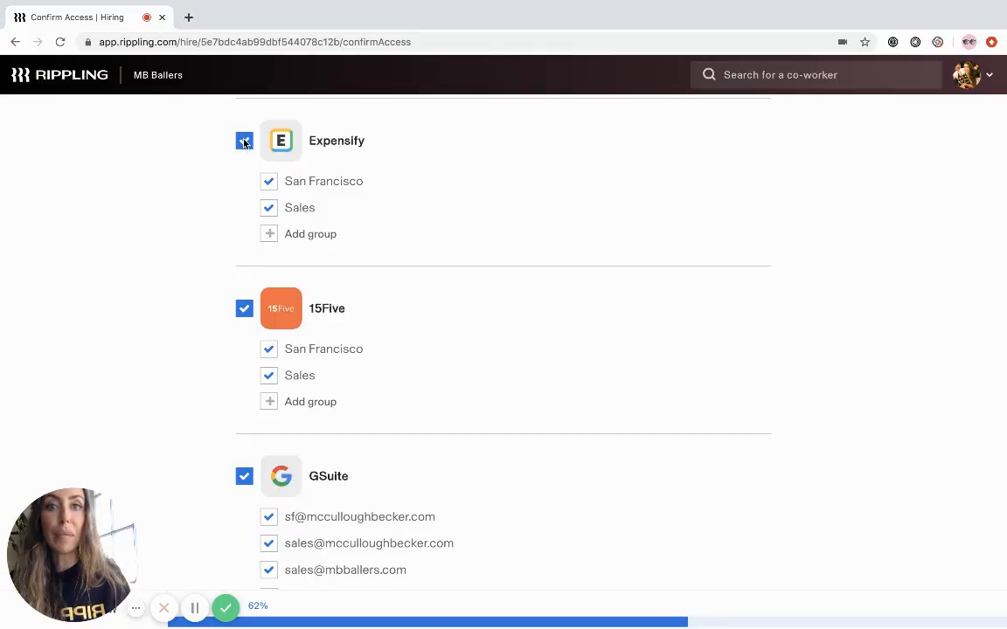
# - Add the Marketing group to the new hire's Expensify account
pyautogui.click(320, 232)
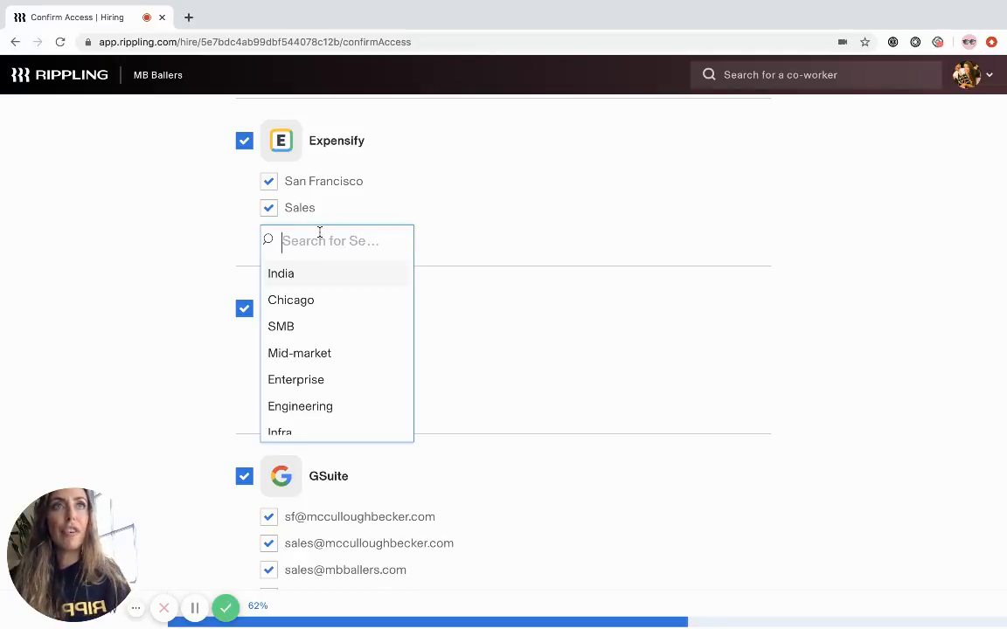
pyautogui.write('ma')
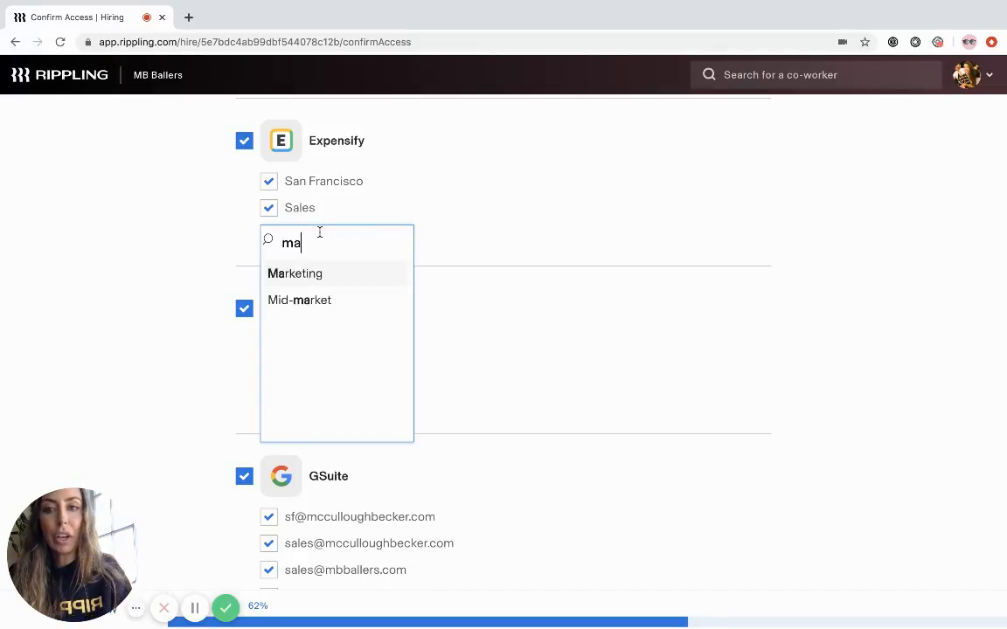
pyautogui.click(292, 274)
# - Check the remaining app accounts and preinstalled hardware software, and confirm the new hire's access
pyautogui.scroll(-3, 201, 297)
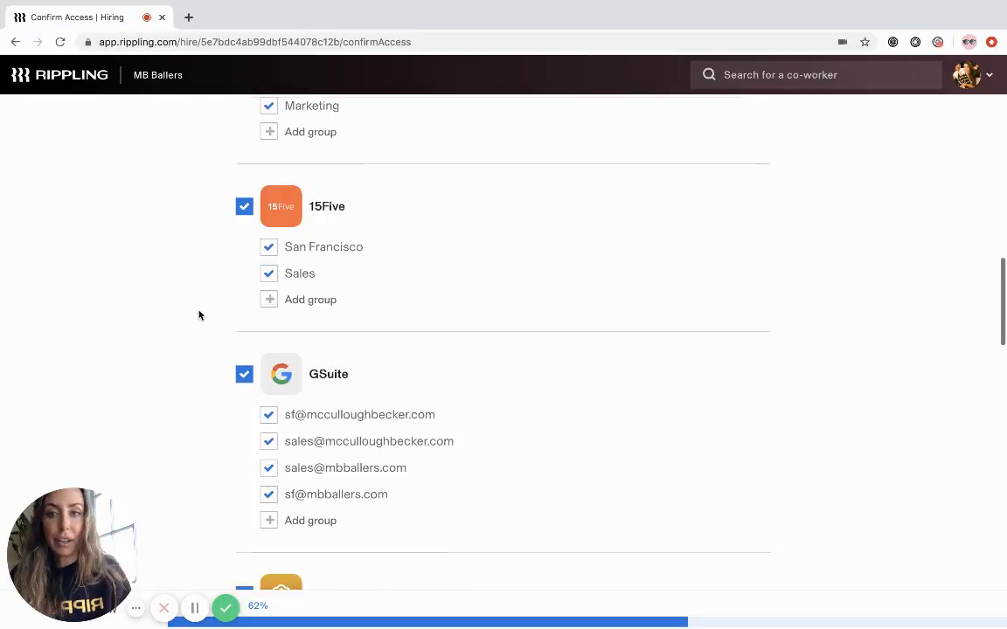
pyautogui.scroll(-6, 199, 315)
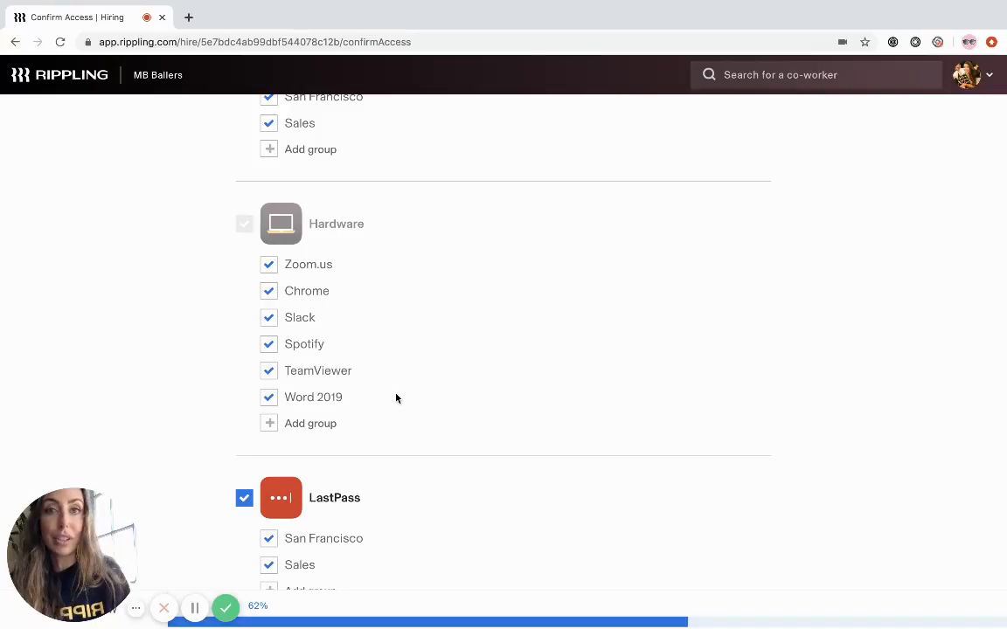
pyautogui.scroll(-10, 396, 398)
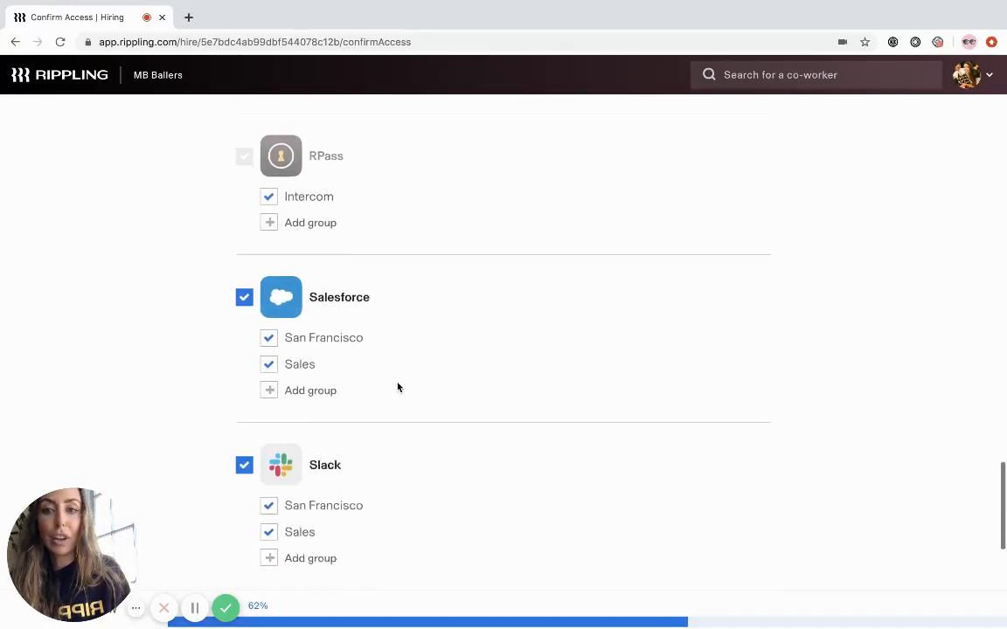
pyautogui.scroll(-4, 398, 387)
pyautogui.click(485, 547)
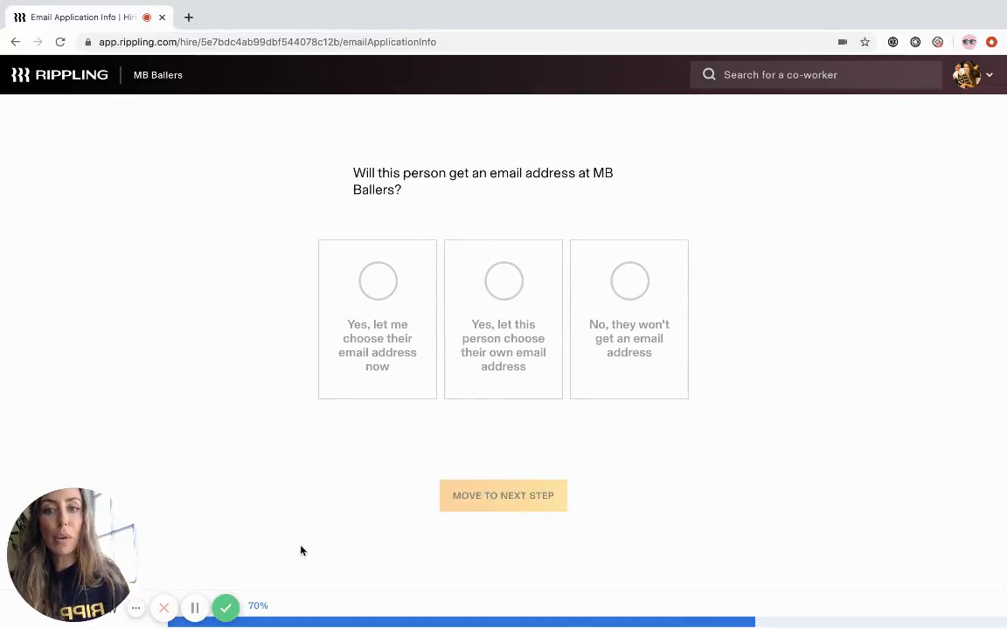
# - Choose to assign the new hire's email address now, enter their work email username, and continue to the offer letter
pyautogui.click(348, 371)
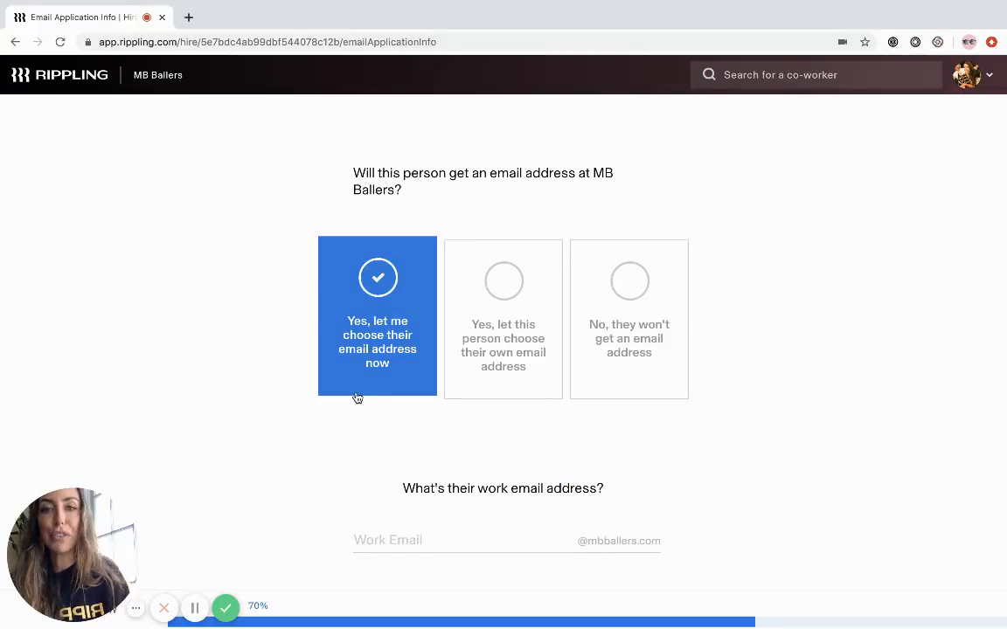
pyautogui.scroll(-1, 360, 408)
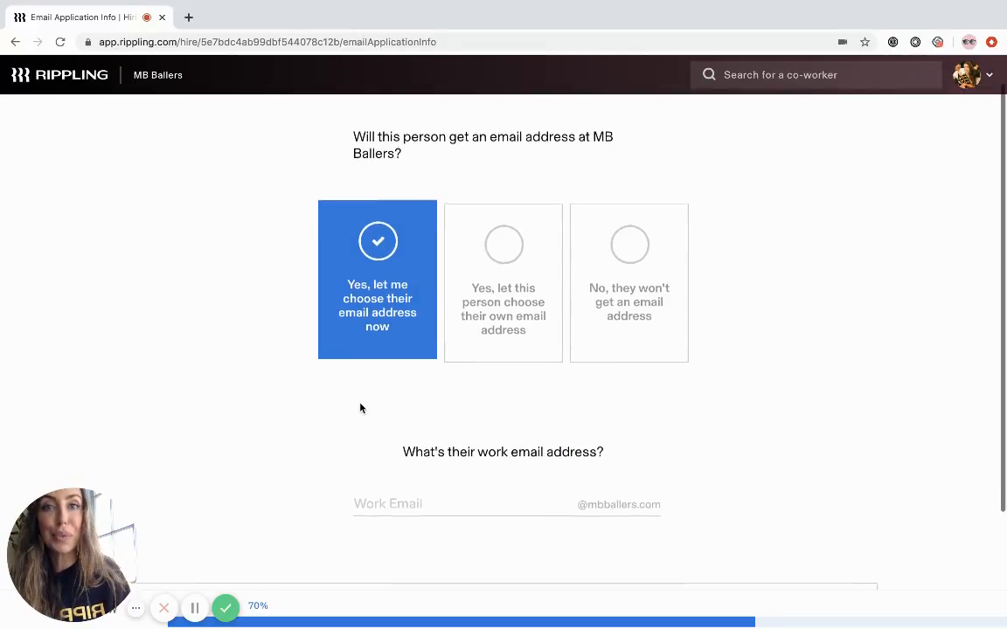
pyautogui.click(374, 493)
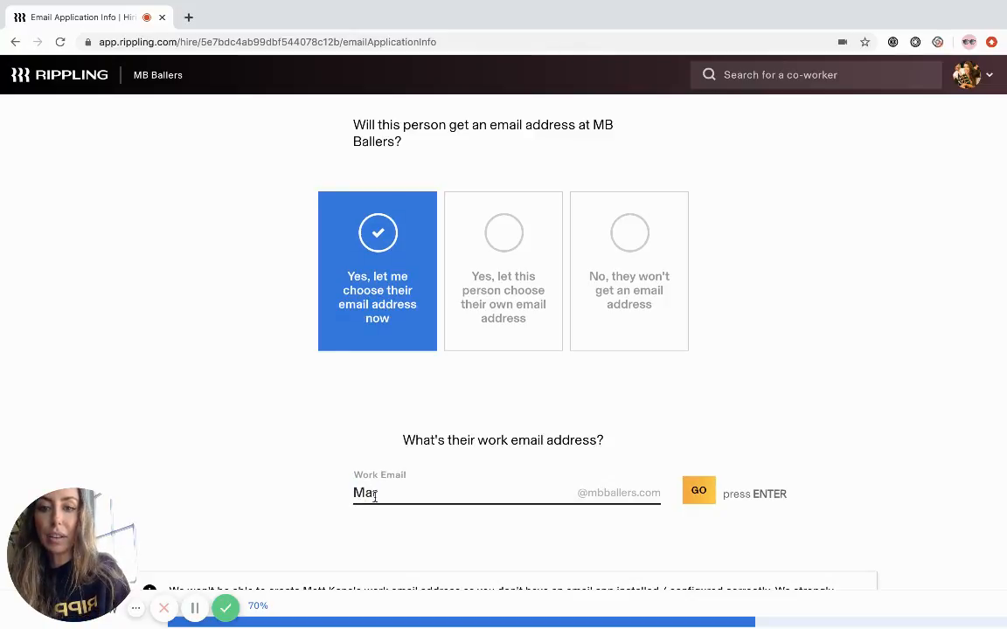
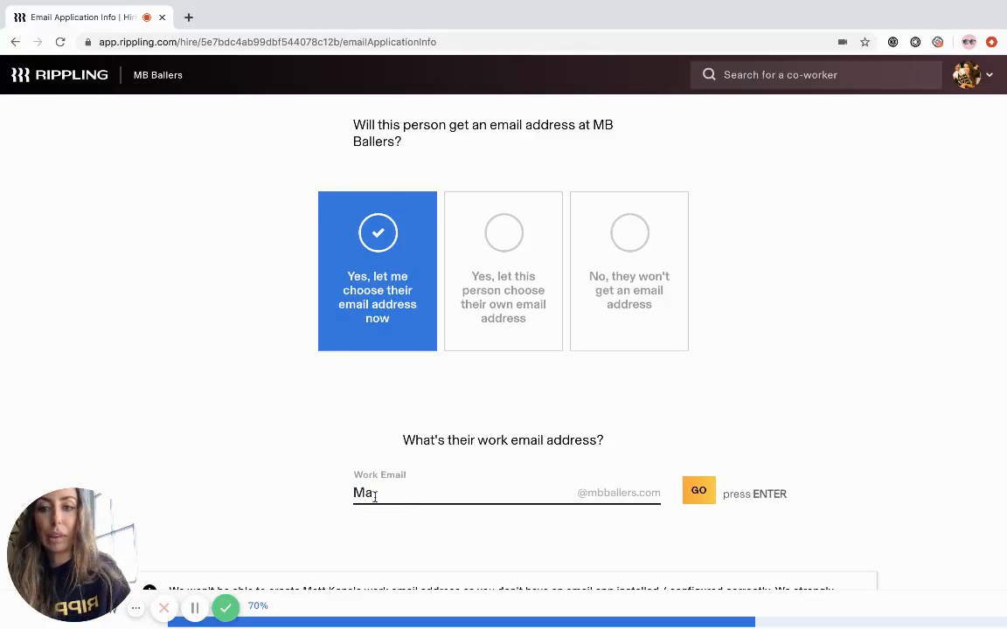
pyautogui.press('Return')
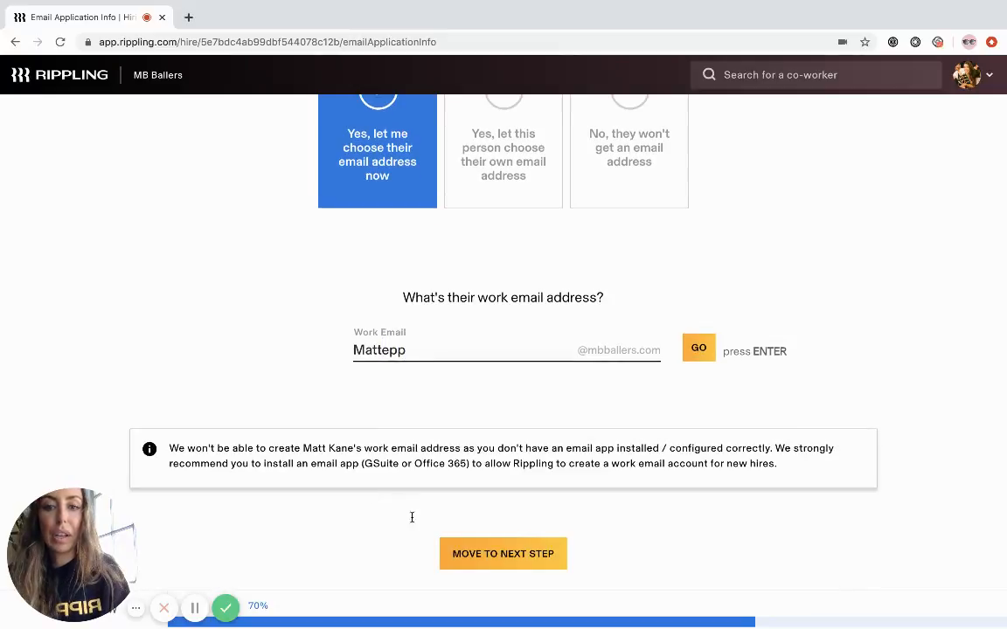
pyautogui.click(505, 565)
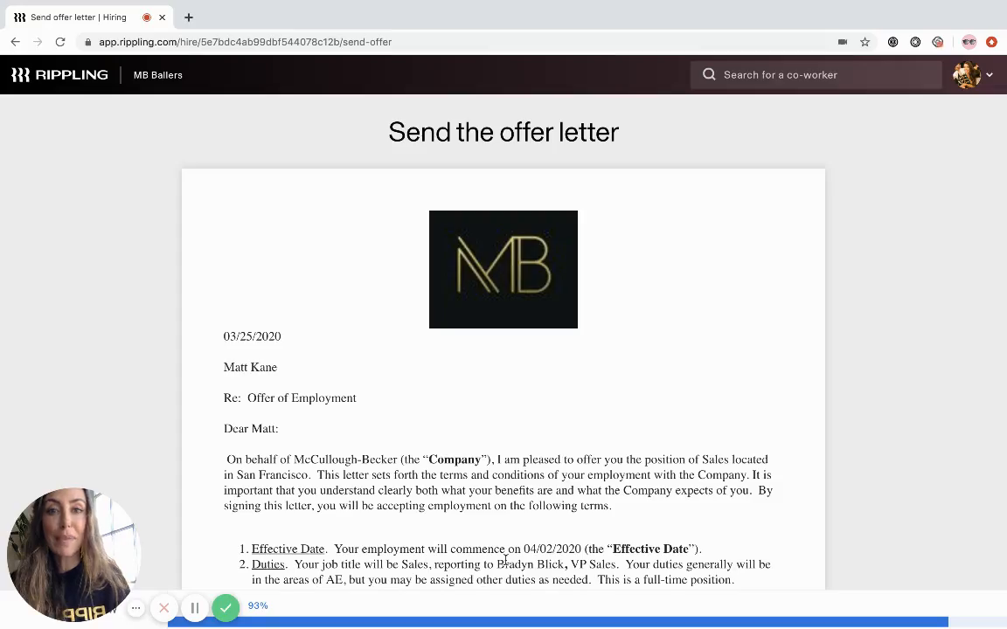
# - Read through the generated offer letter's terms down to the signature section and approve it
pyautogui.scroll(-2, 506, 563)
pyautogui.scroll(-2, 505, 561)
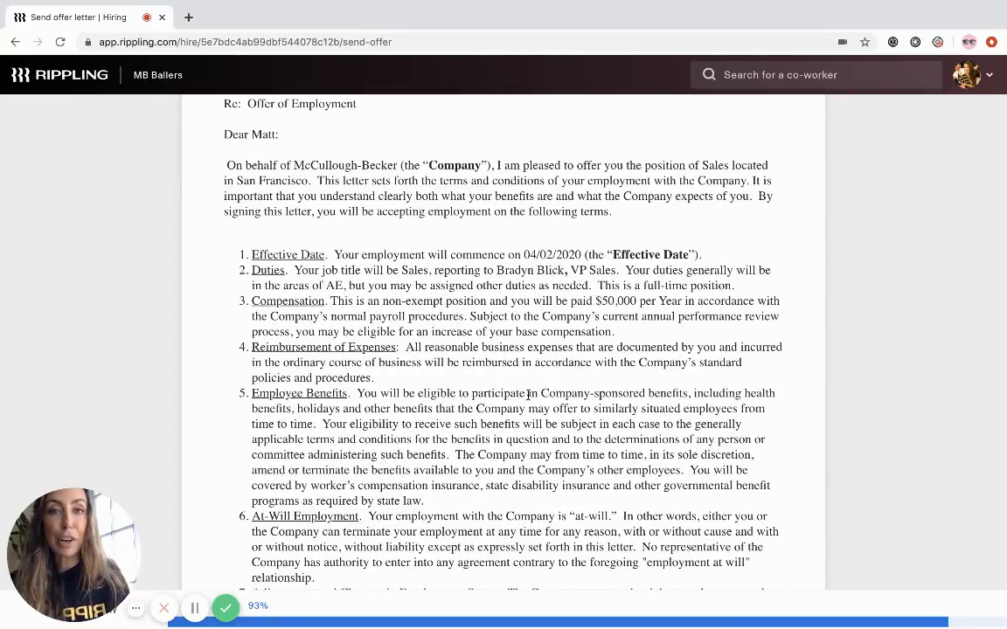
pyautogui.scroll(-4, 528, 395)
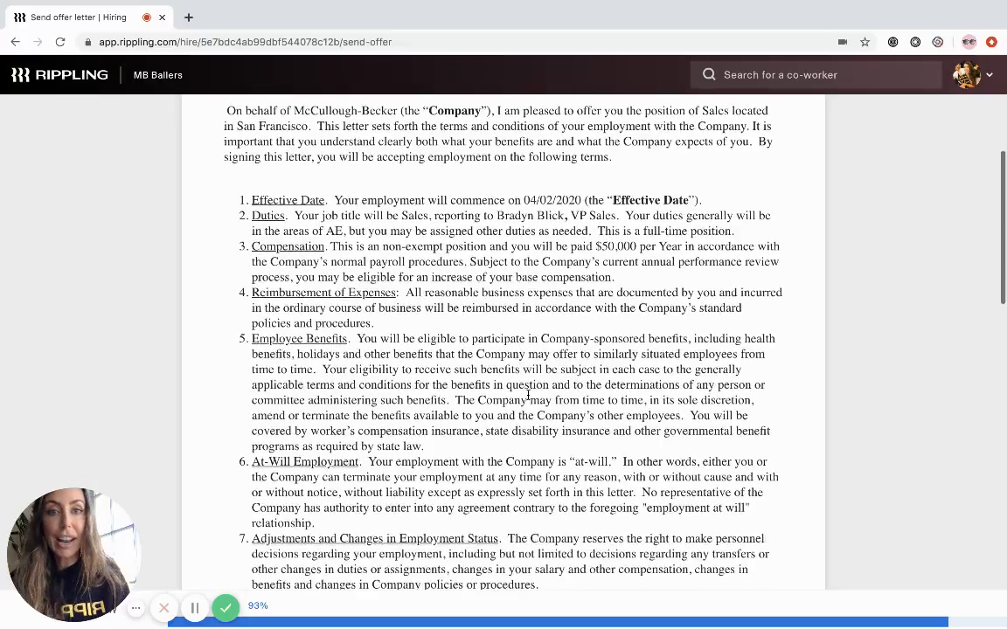
pyautogui.scroll(-15, 528, 395)
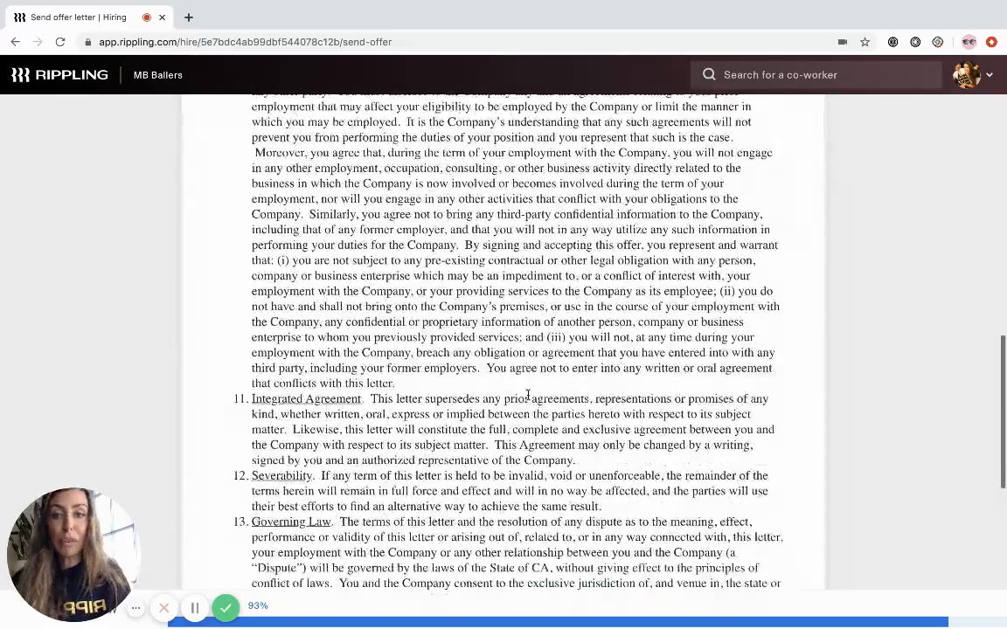
pyautogui.scroll(-2, 473, 454)
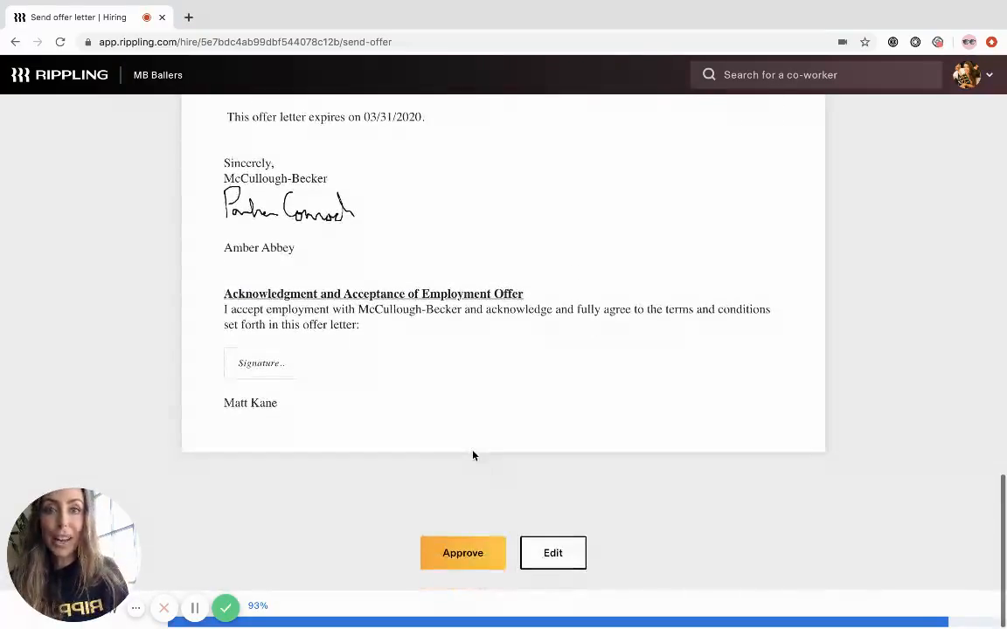
pyautogui.click(447, 552)
# - Look over the offer letter email, including its template, subject, personalized message, registration link, sign-off and attachment option
pyautogui.scroll(-3, 443, 477)
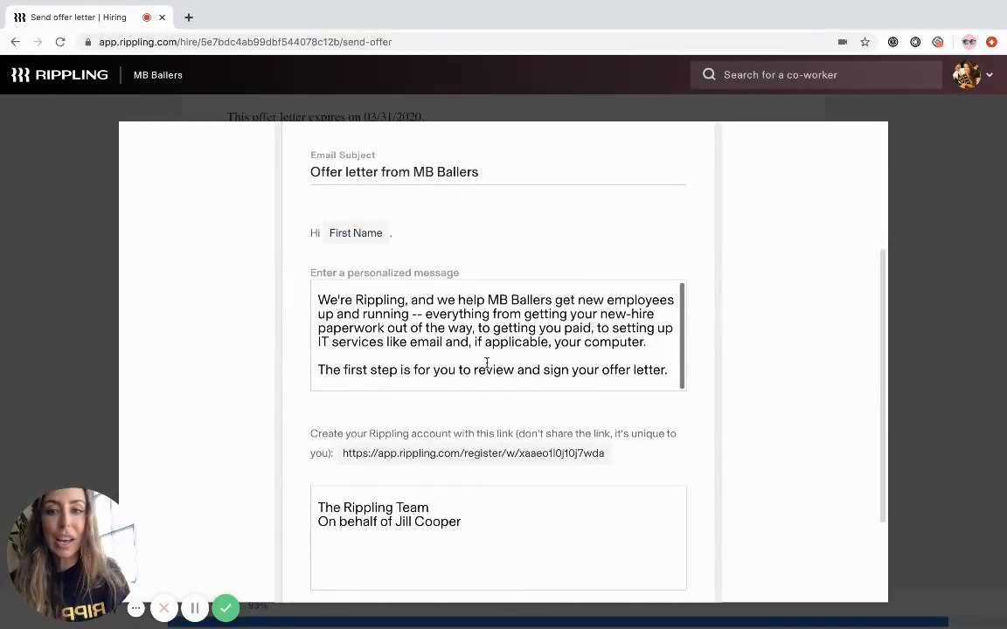
pyautogui.scroll(-2, 486, 362)
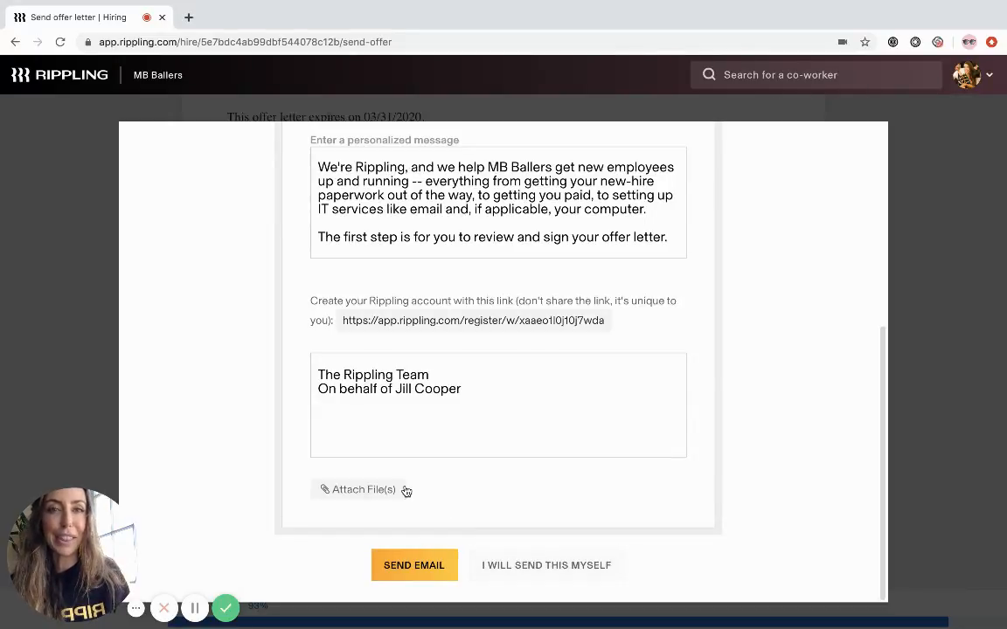
pyautogui.scroll(1, 341, 420)
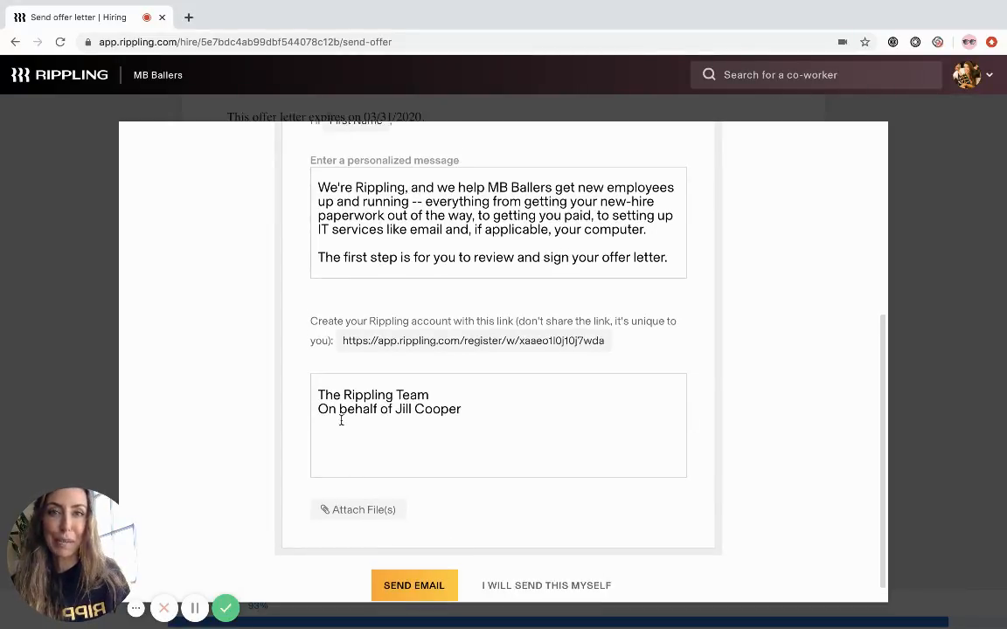
pyautogui.scroll(5, 341, 421)
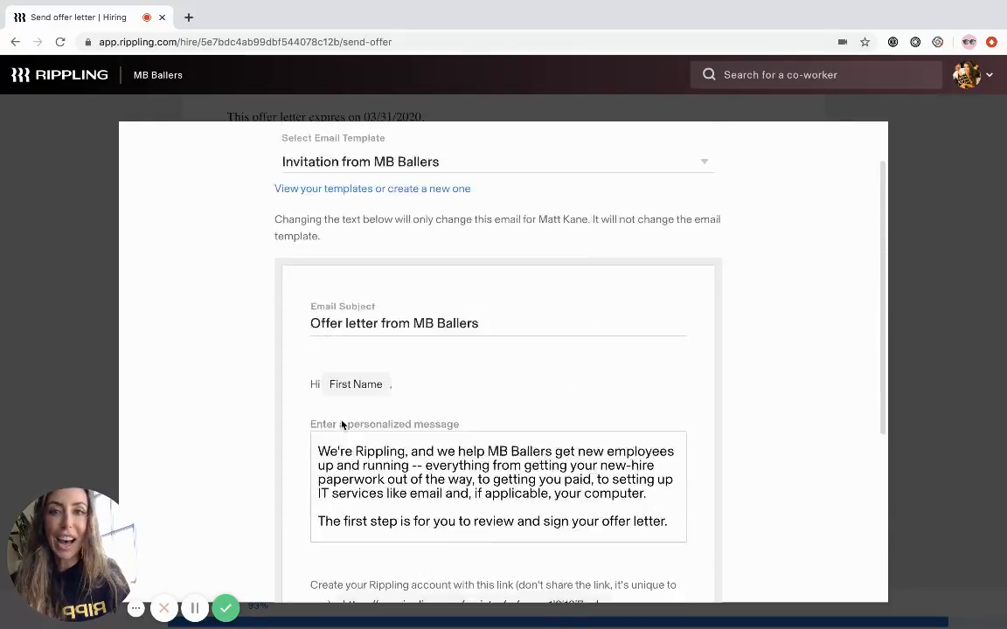
pyautogui.scroll(1, 342, 425)
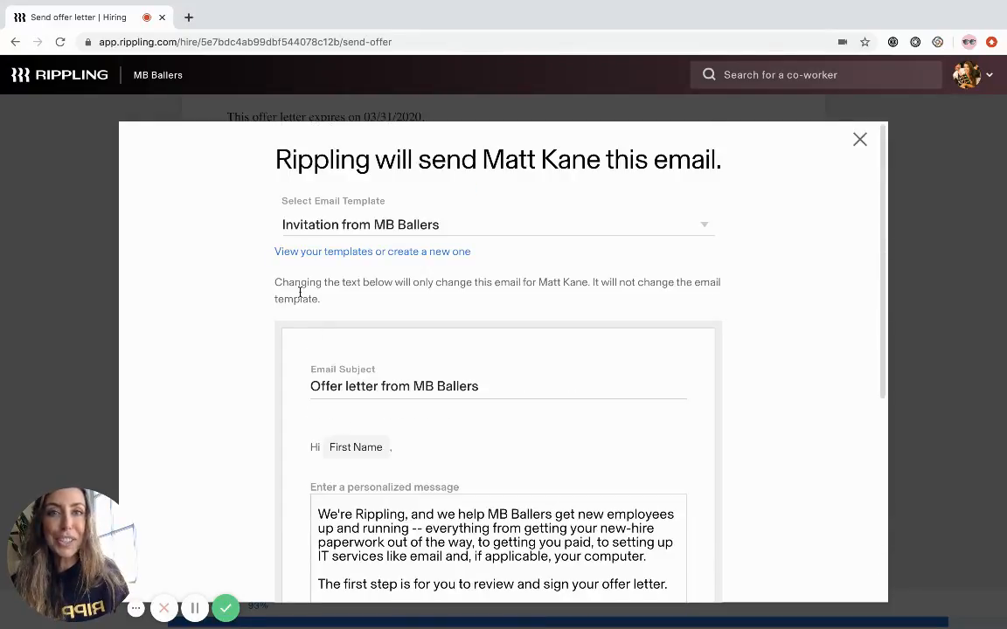